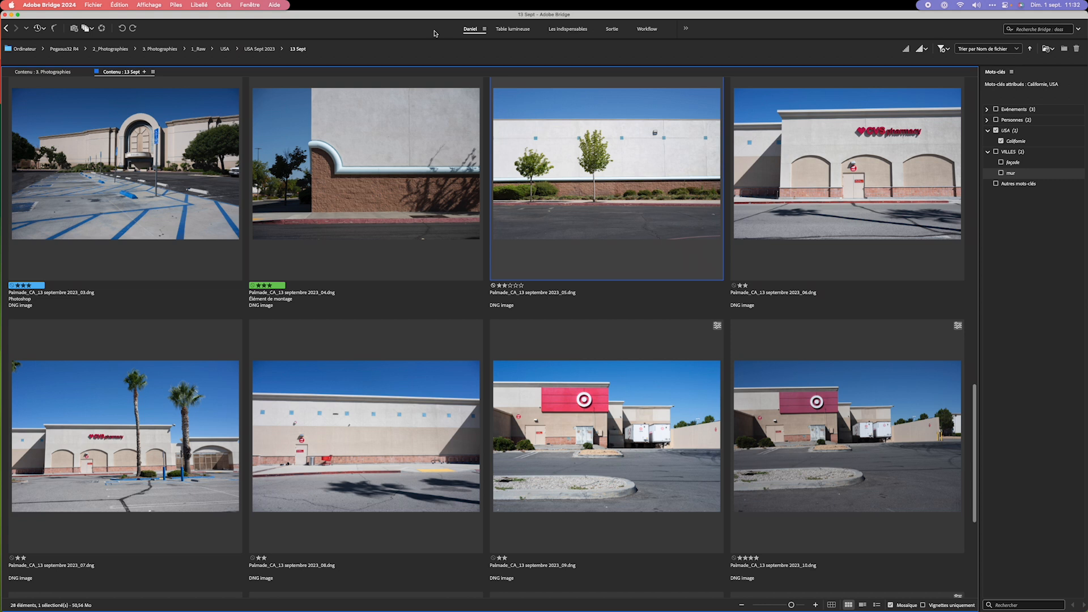
Step: Switch to Lightroom Classic to view the 13 Sept folder's photos, and return to Adobe Bridge
key(super+Tab)
key(super+Tab)
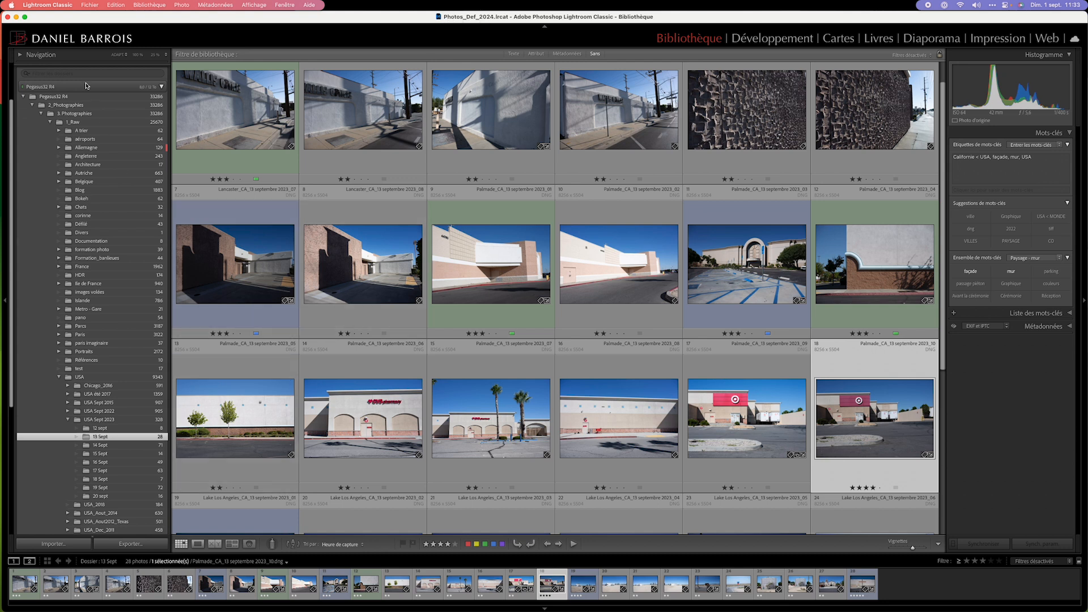
click(98, 438)
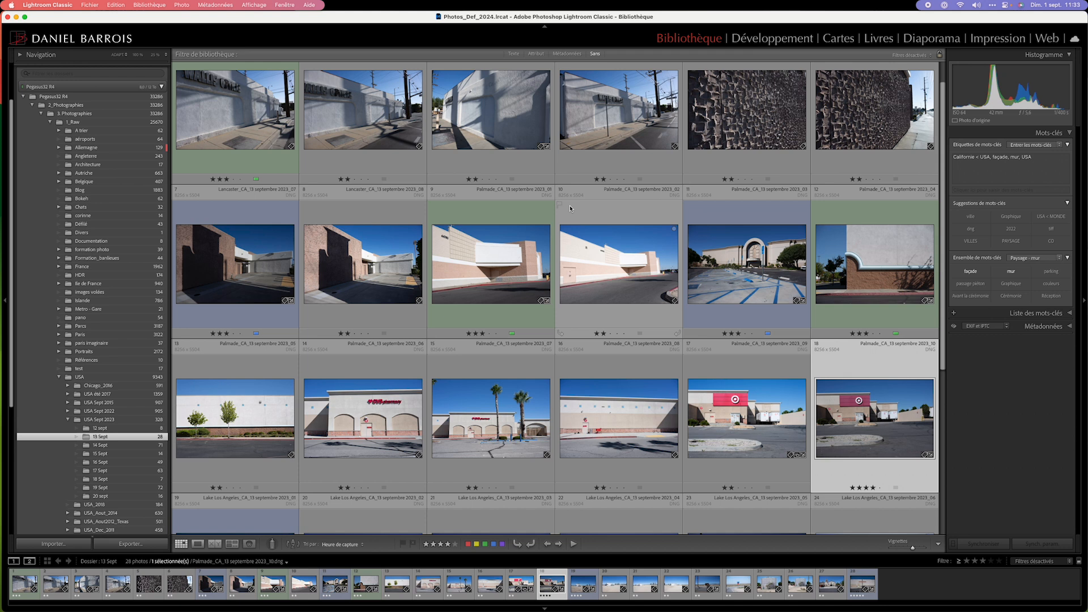
key(ctrl+Up)
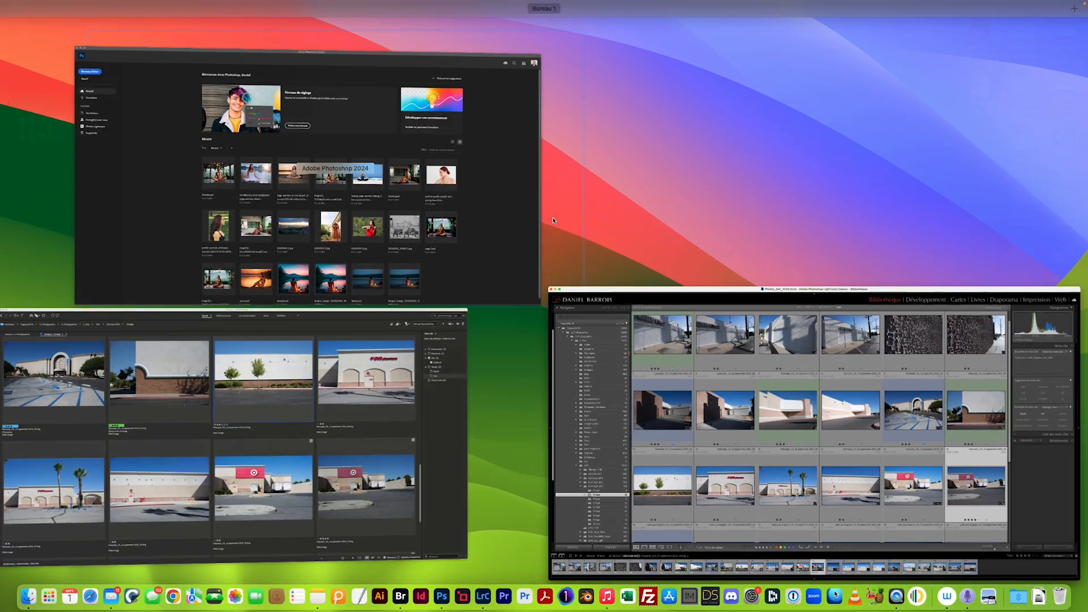
click(380, 391)
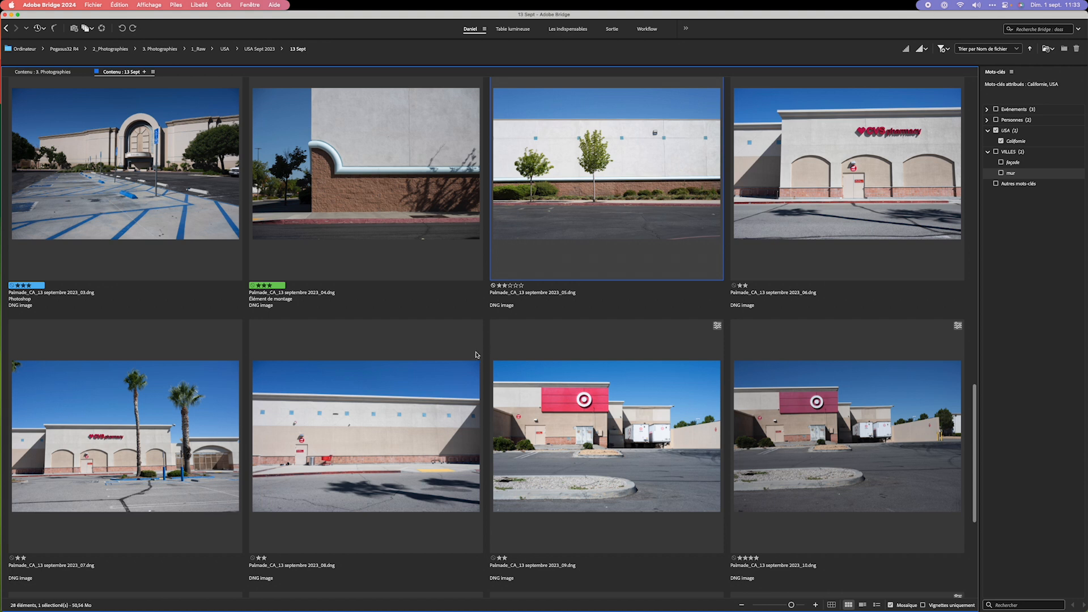
click(93, 5)
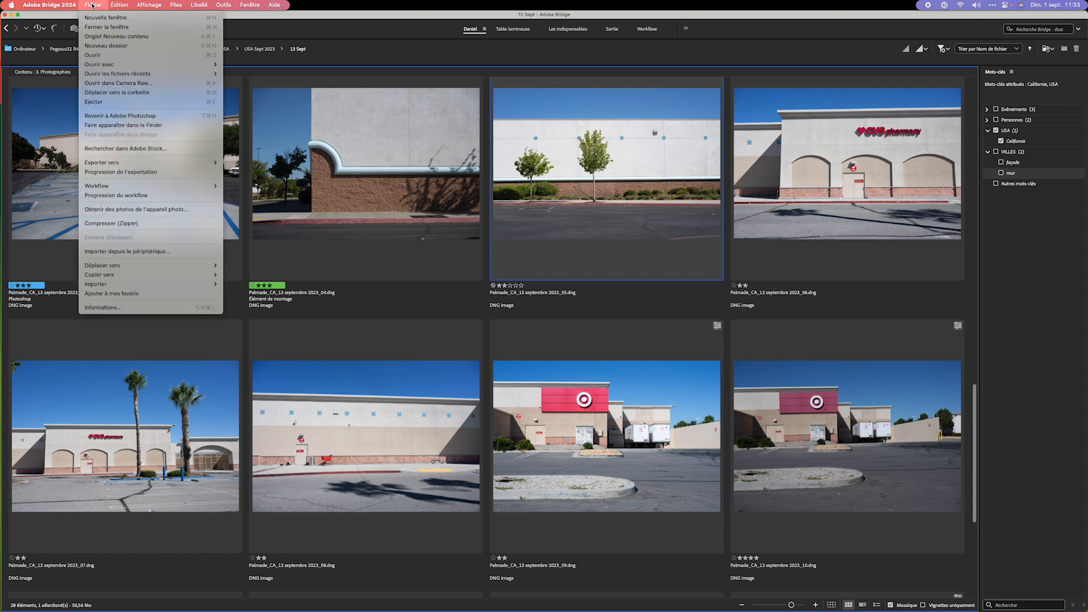
click(100, 57)
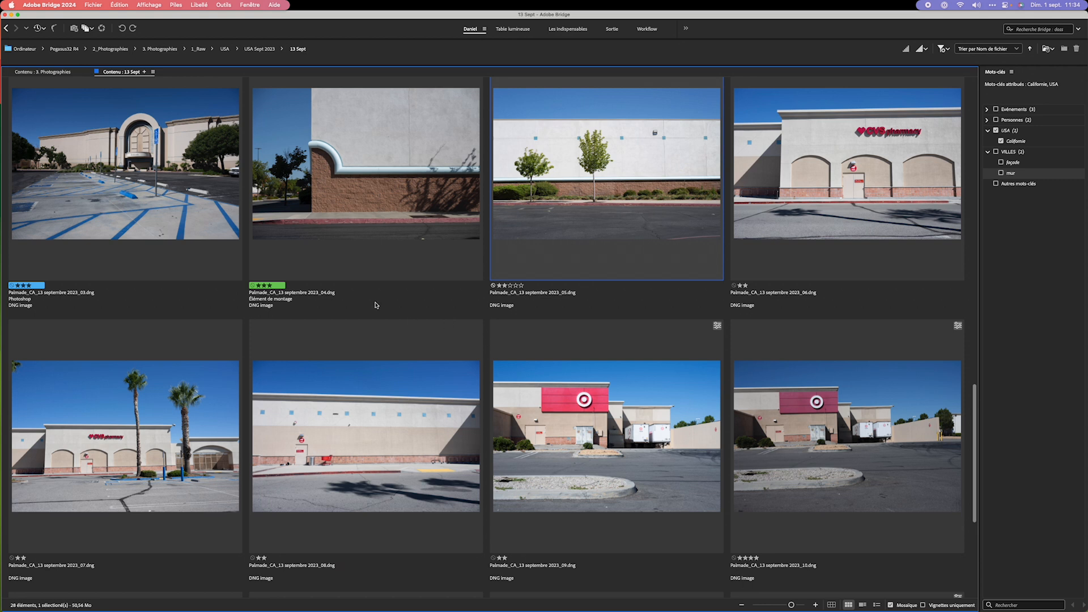
Step: Review the rating shortcuts and colour label names under Étiquettes et notes in the preferences, and close them without changes
click(42, 5)
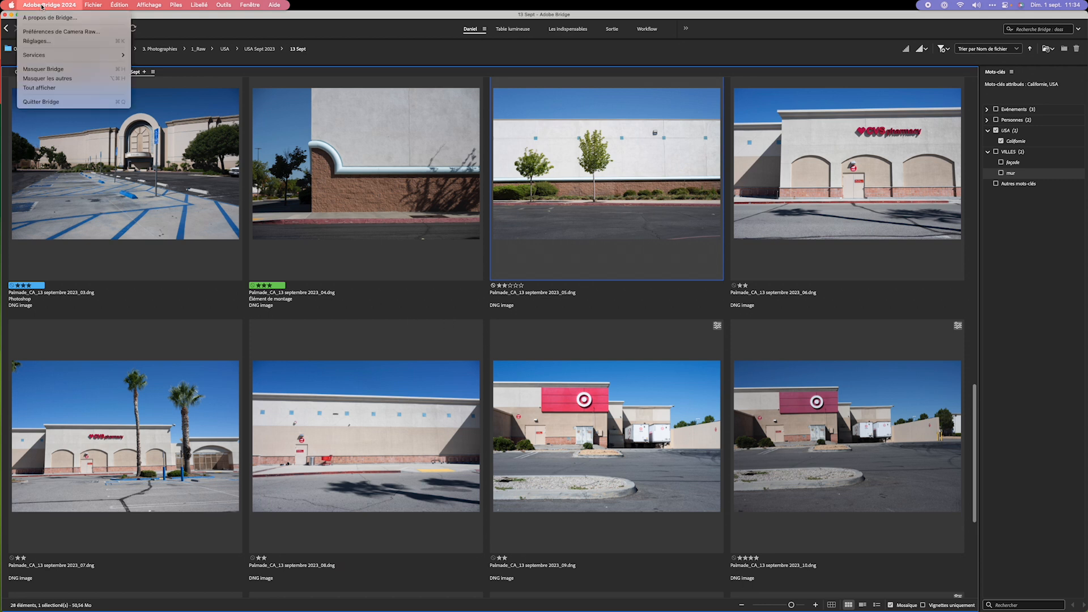
click(48, 44)
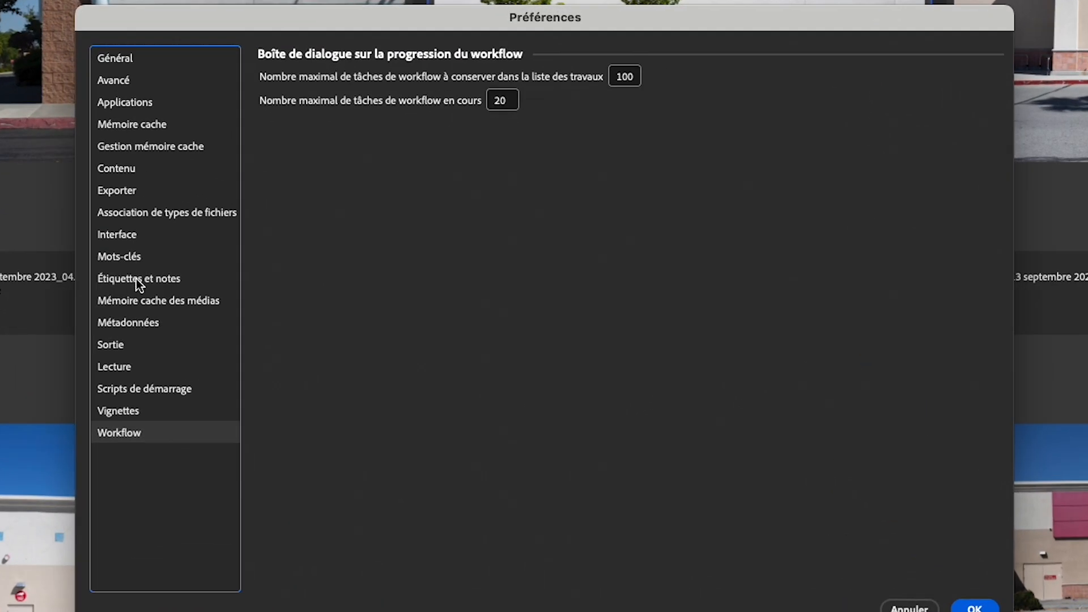
click(354, 293)
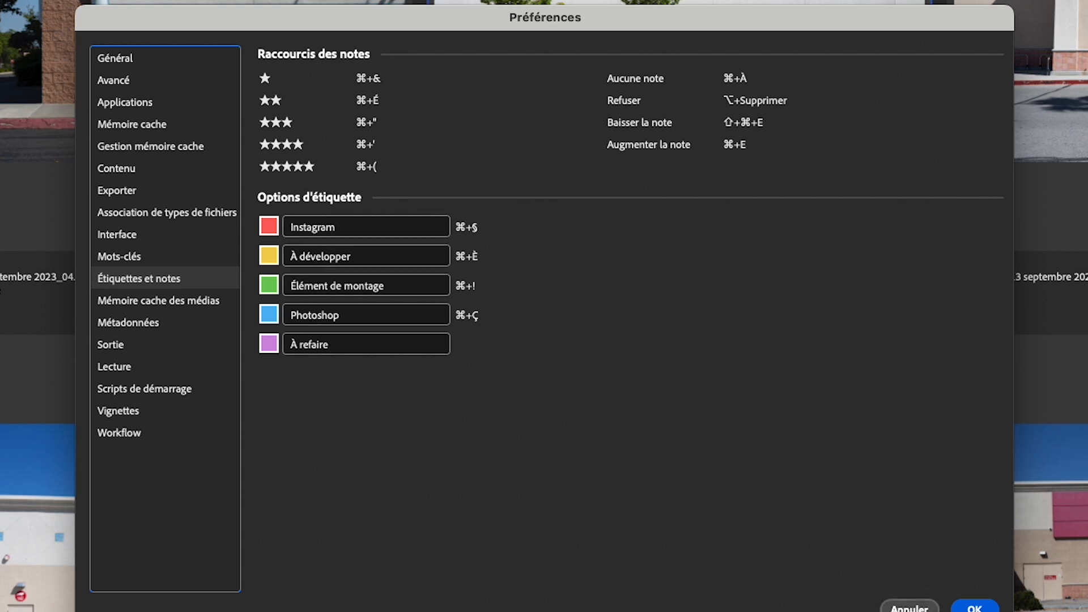
click(909, 607)
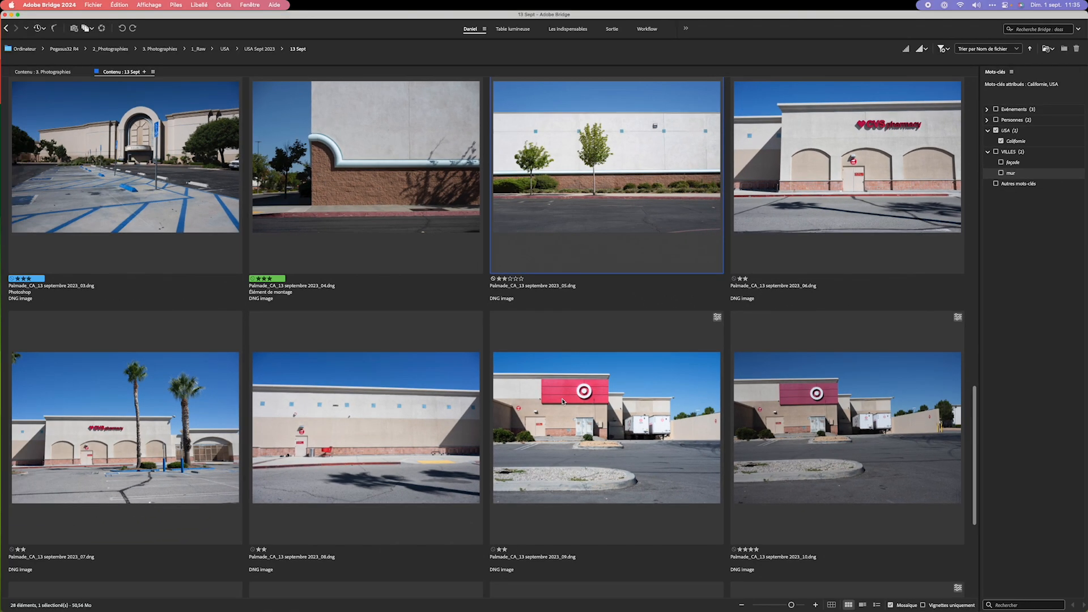
Step: Switch to Lightroom Classic and review the image label names in the colour label set editor, leaving them unmodified
key(super+Tab)
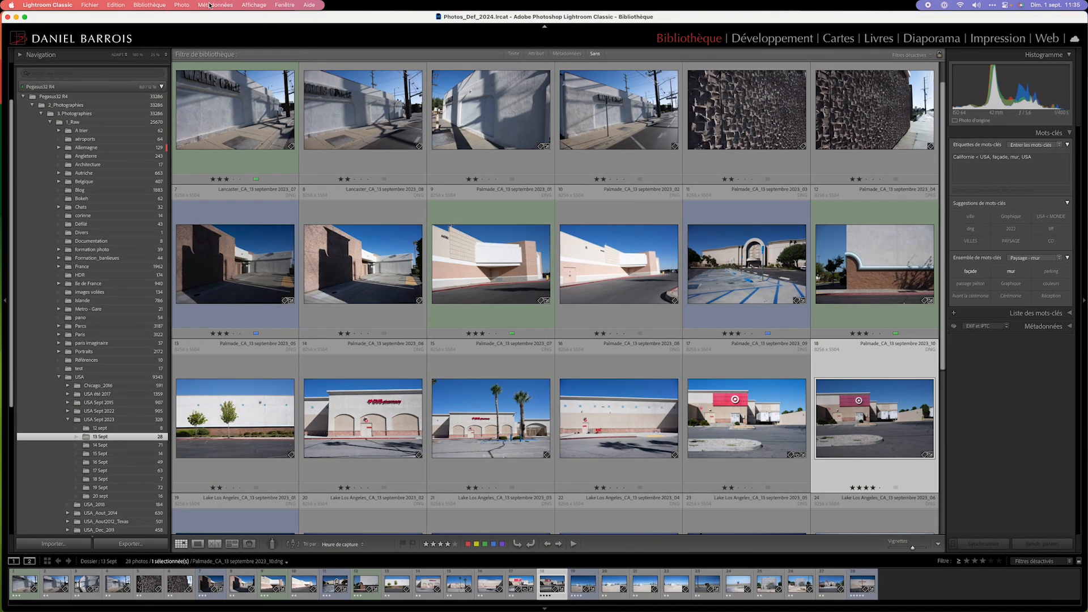
click(209, 6)
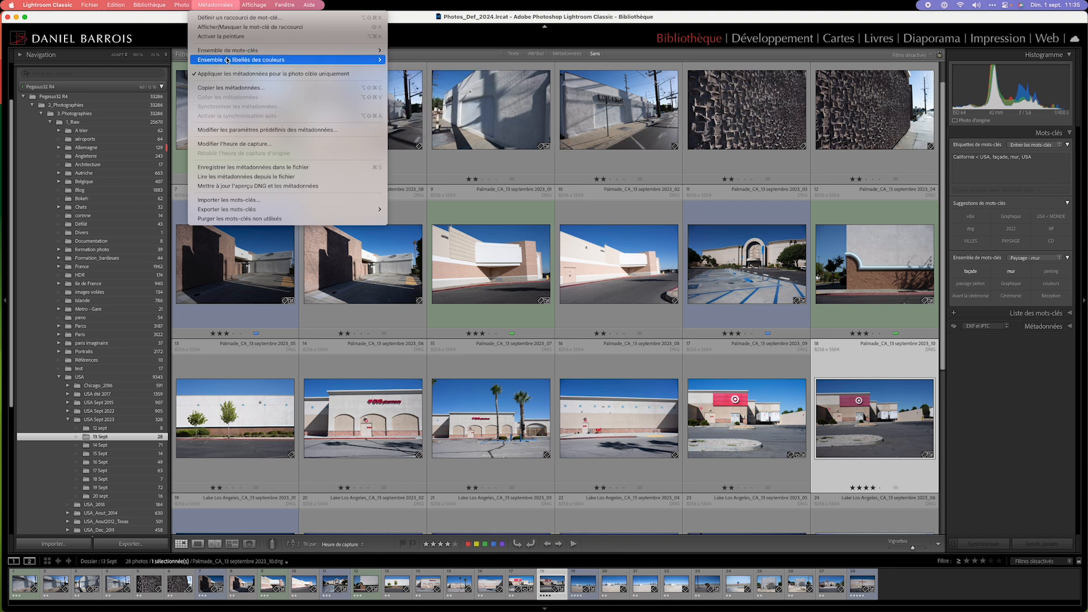
mouse_move(227, 61)
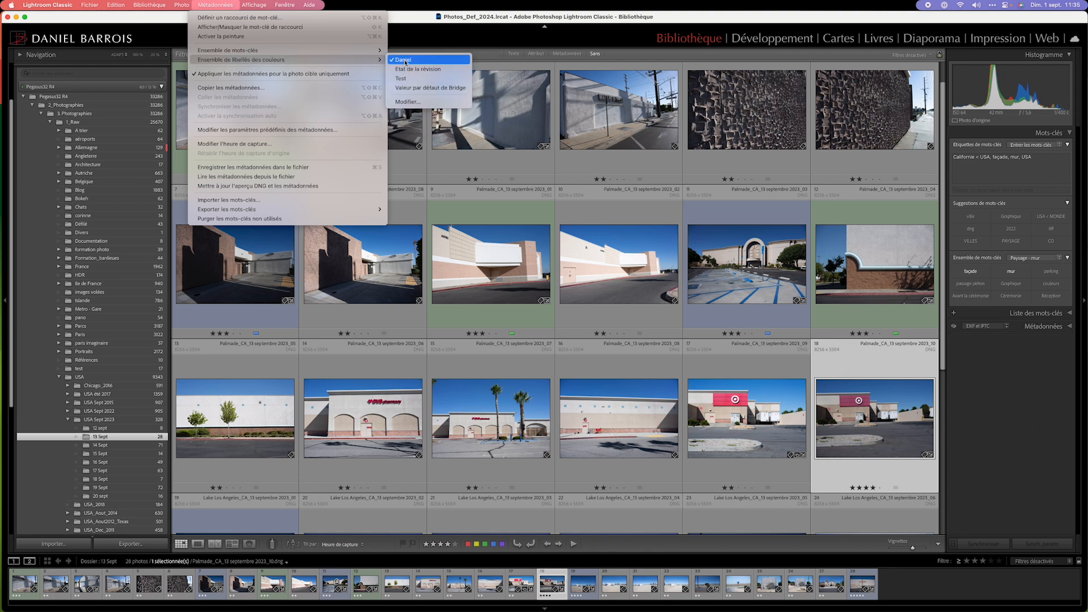
click(409, 102)
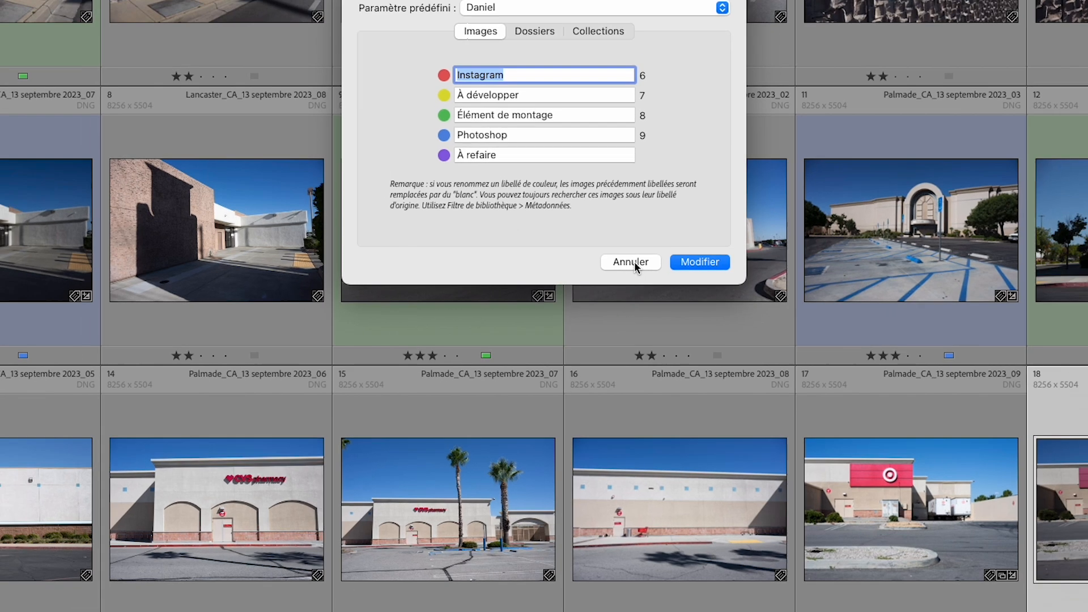
click(636, 260)
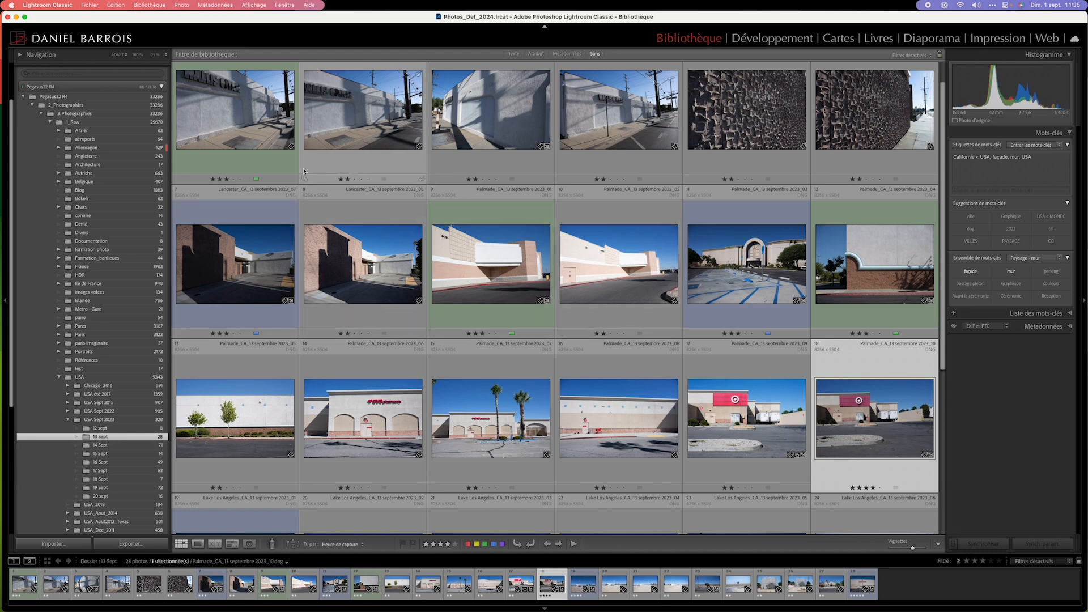
Step: Compare the star ratings and colour labels of the 13 Sept photos between Lightroom Classic and Adobe Bridge
scroll(257, 138, up, 2)
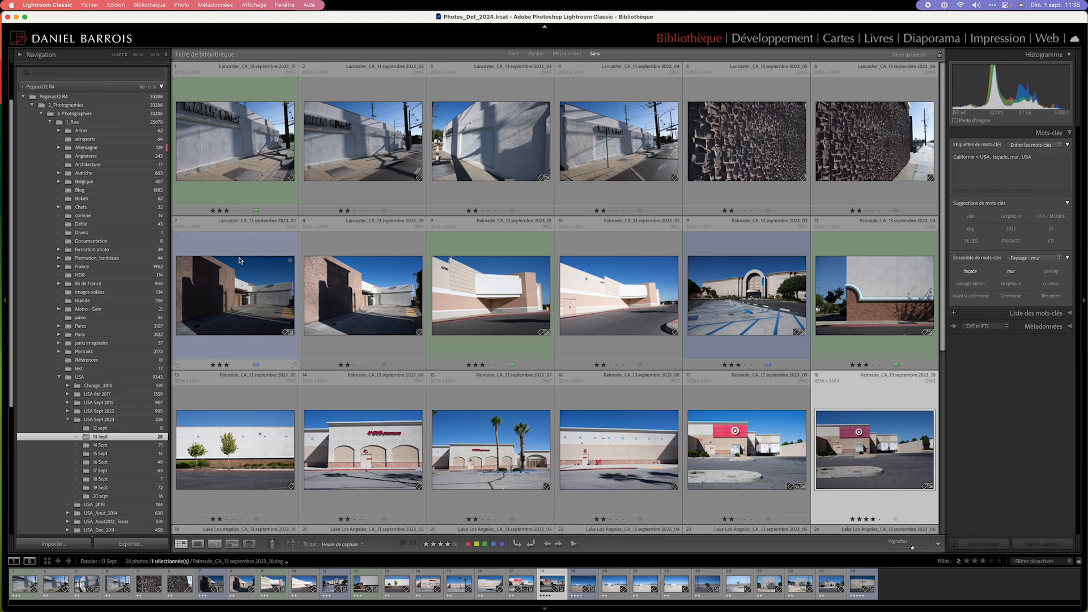
key(super+Tab)
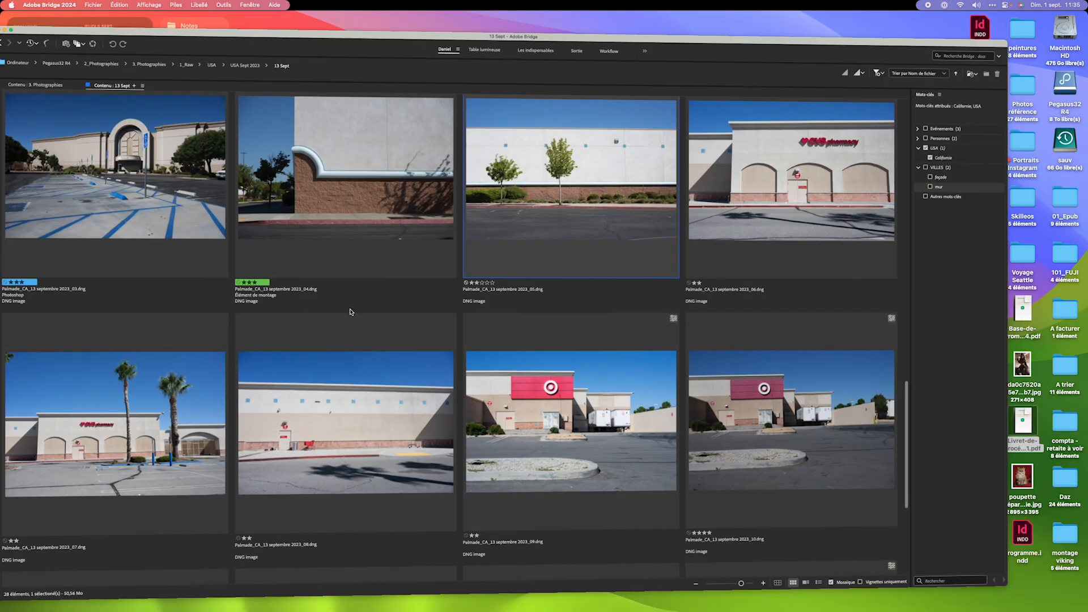
scroll(326, 311, up, 10)
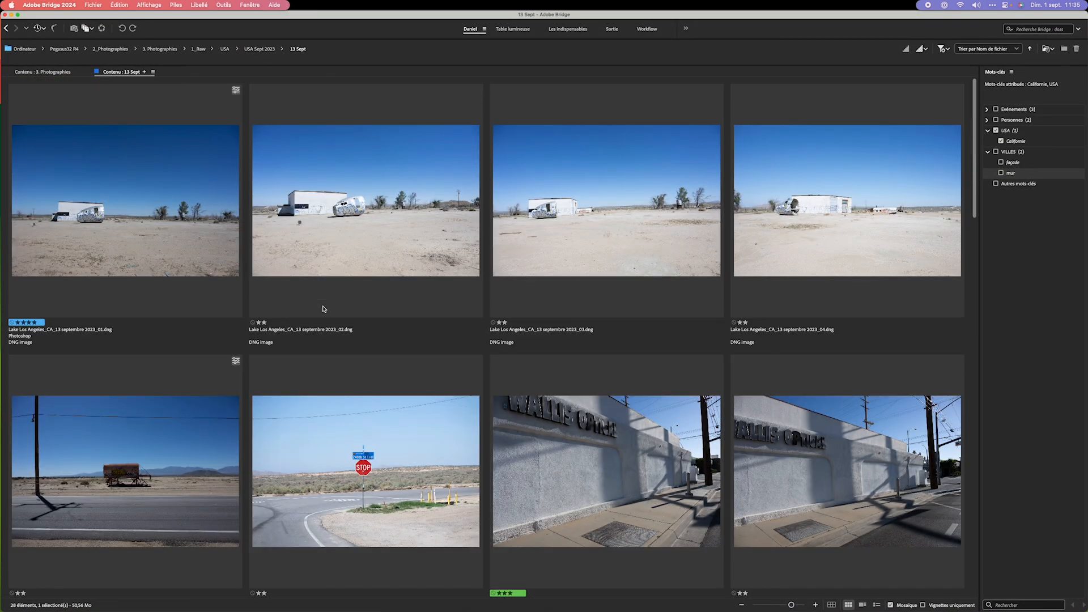
click(948, 50)
click(902, 62)
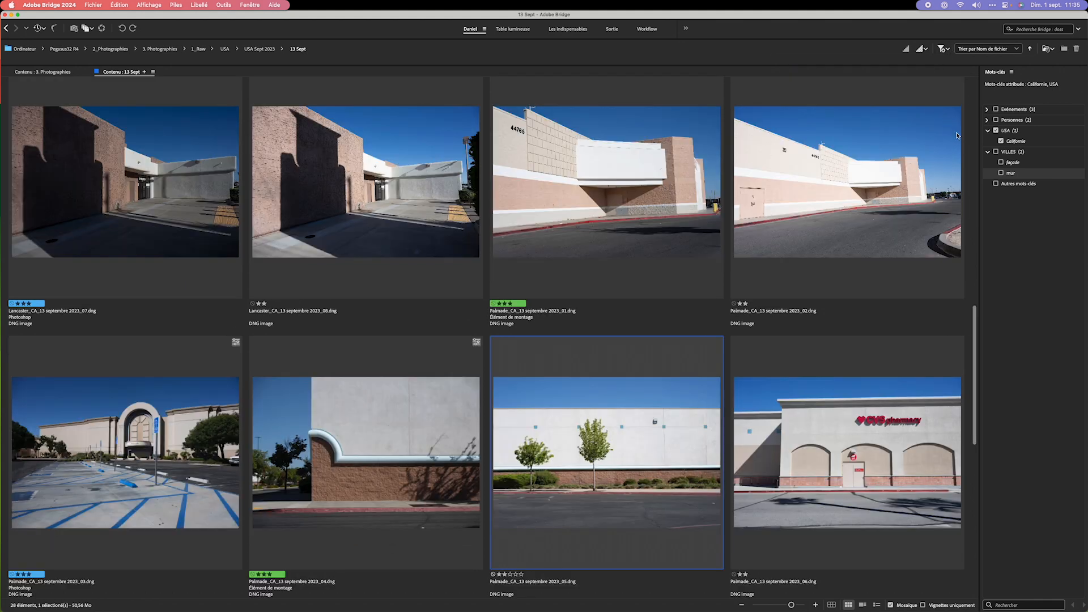
drag(975, 355, 977, 117)
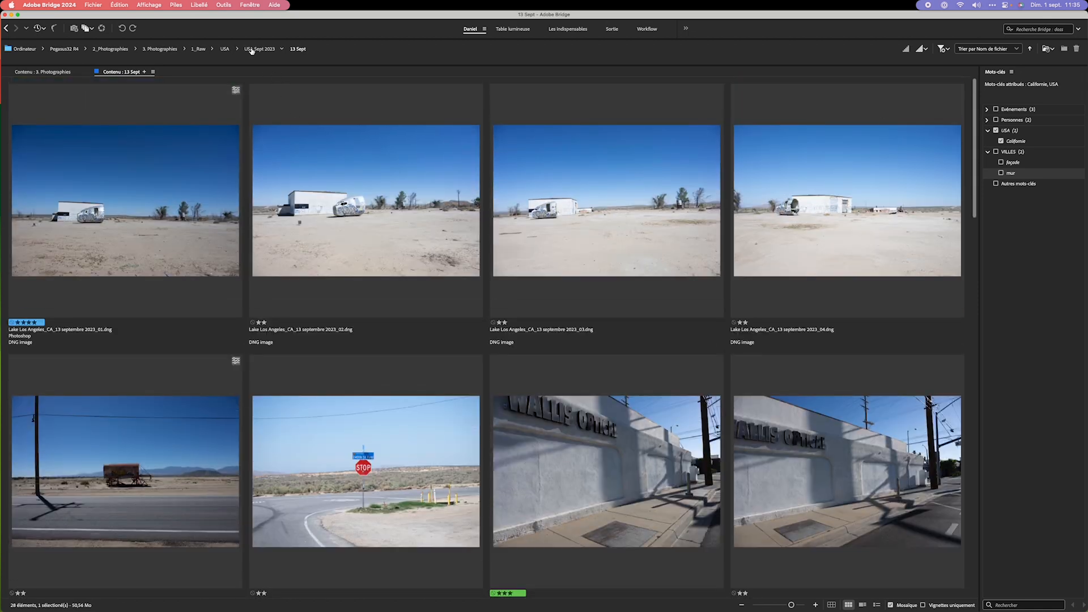
scroll(503, 361, down, 5)
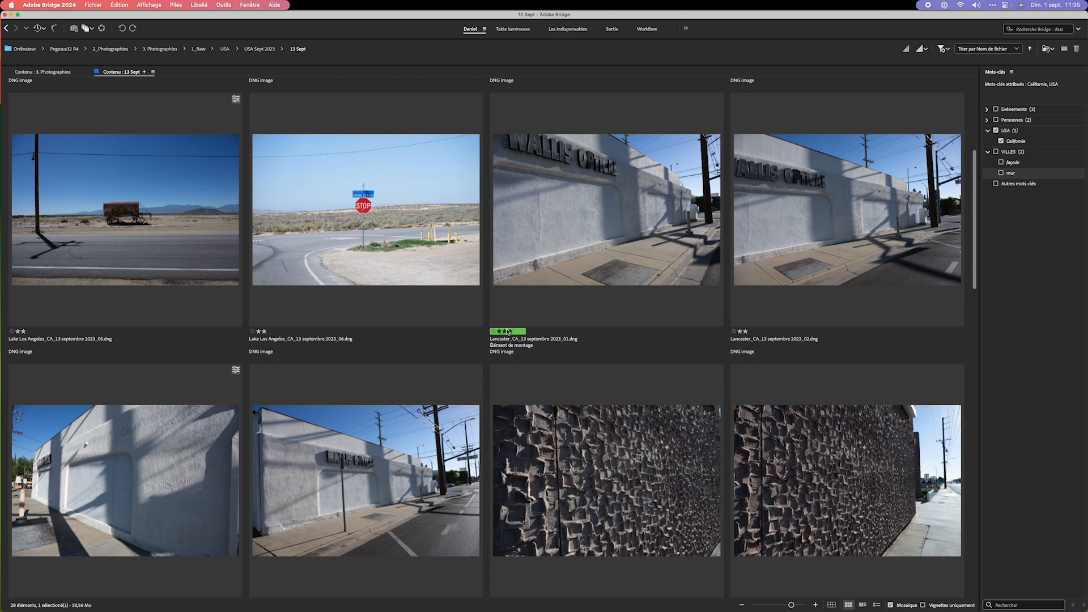
key(super+Tab)
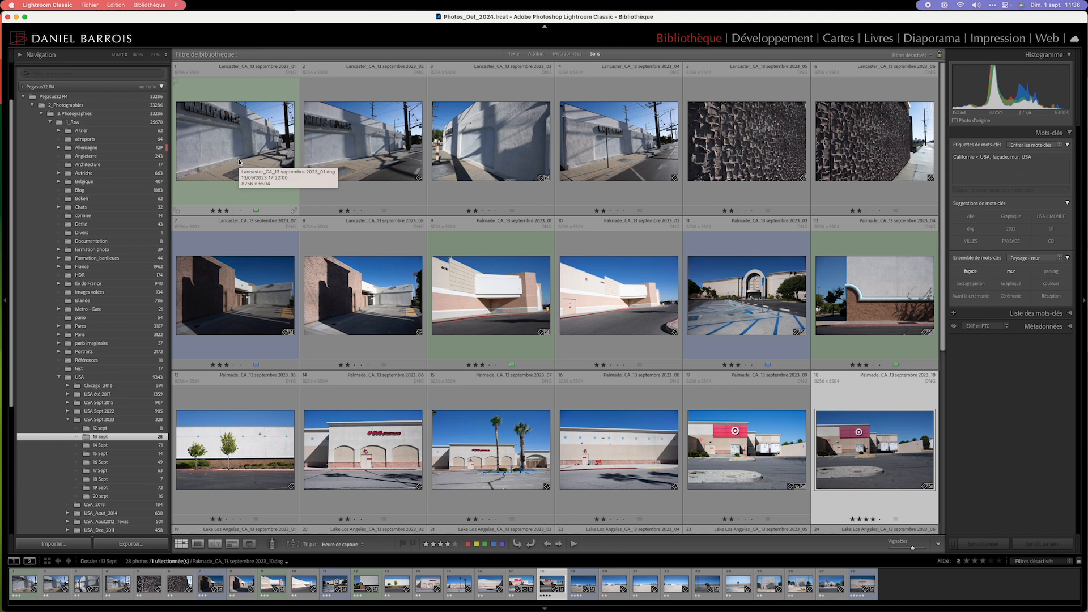
Step: Switch to Adobe Bridge and rate Palmade_CA_13 septembre 2023_09.dng five stars
key(super+Tab)
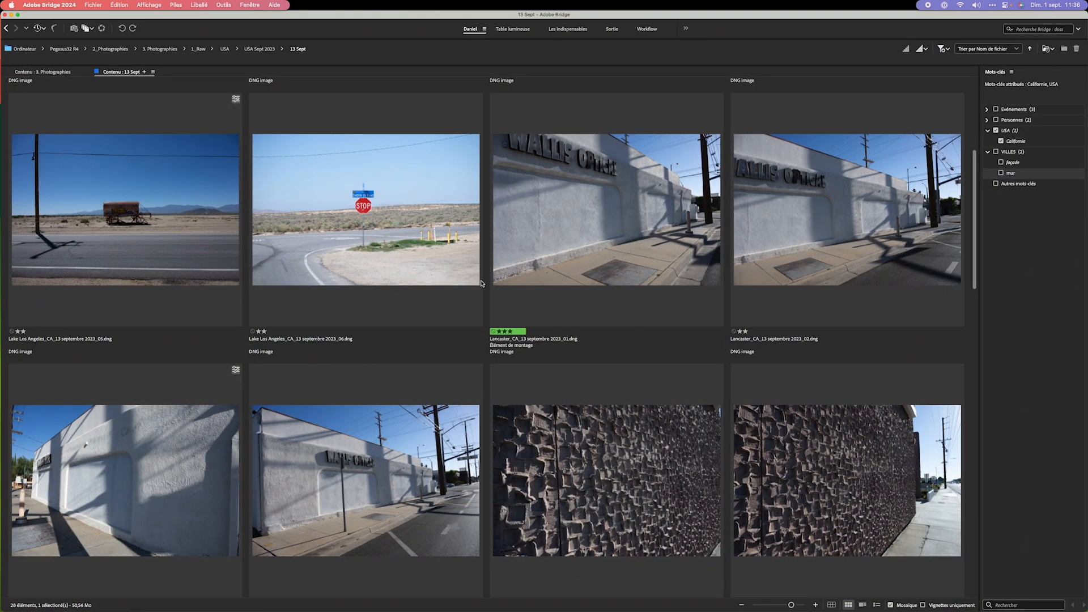
scroll(638, 343, down, 3)
scroll(638, 343, down, 6)
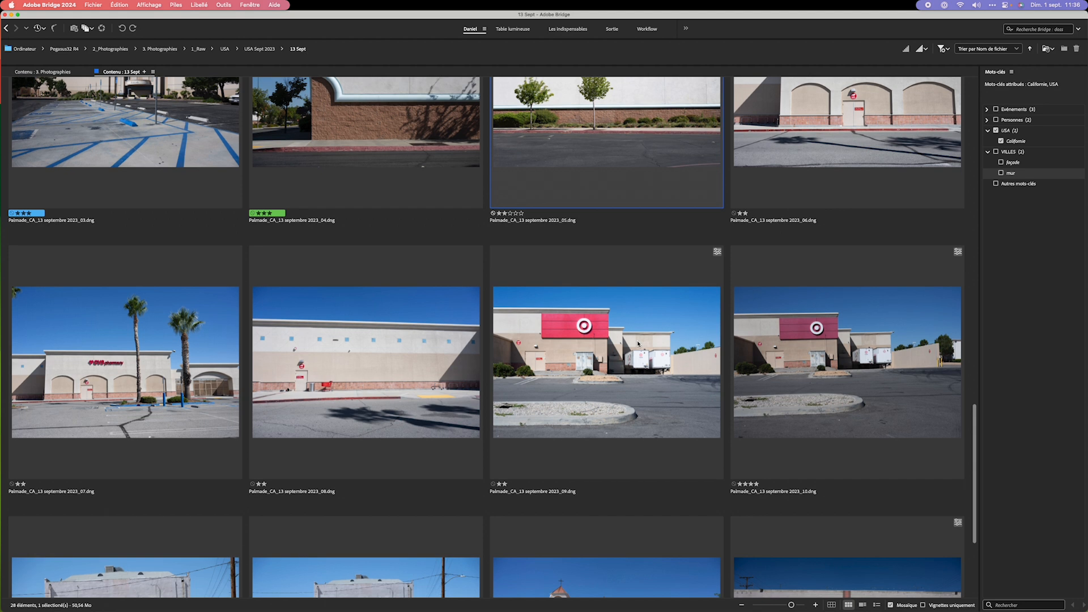
scroll(638, 343, down, 3)
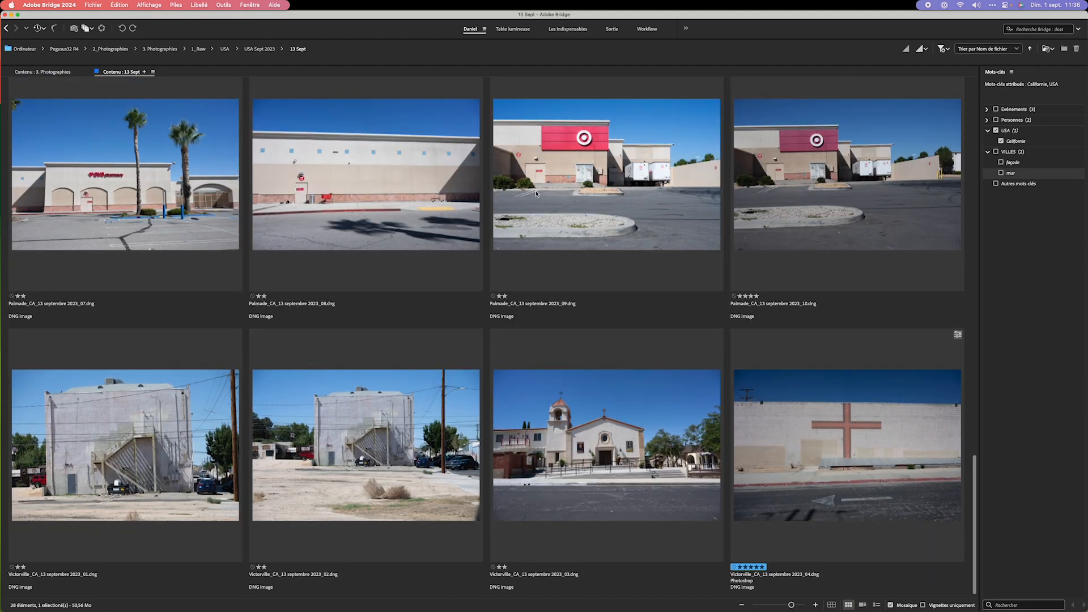
click(510, 297)
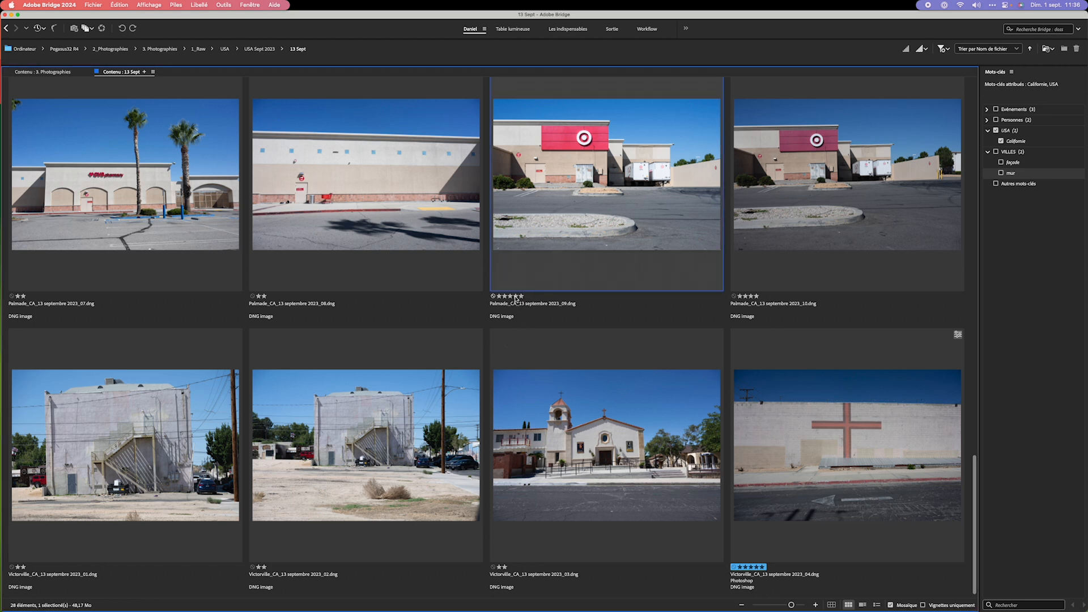
Step: Assign the blue Photoshop label to Palmade_CA_13 septembre 2023_09.dng
right_click(516, 299)
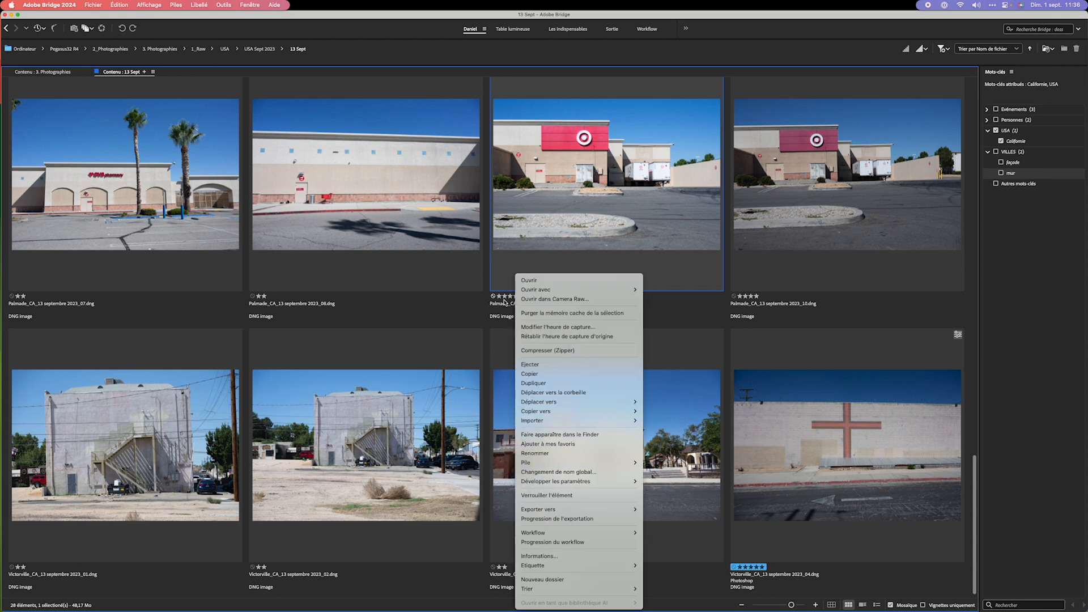
mouse_move(564, 463)
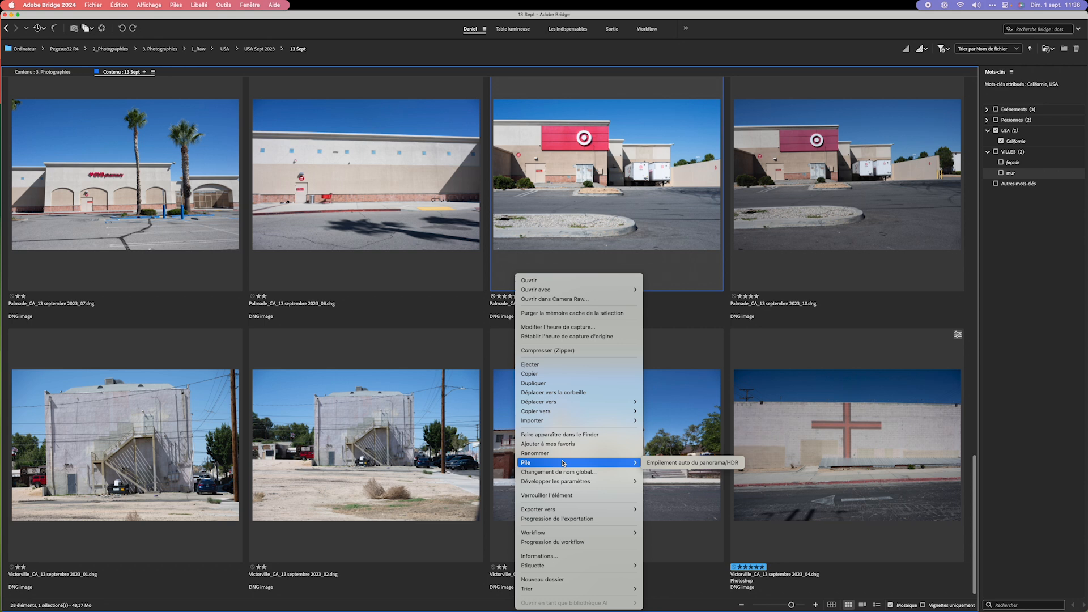
mouse_move(565, 565)
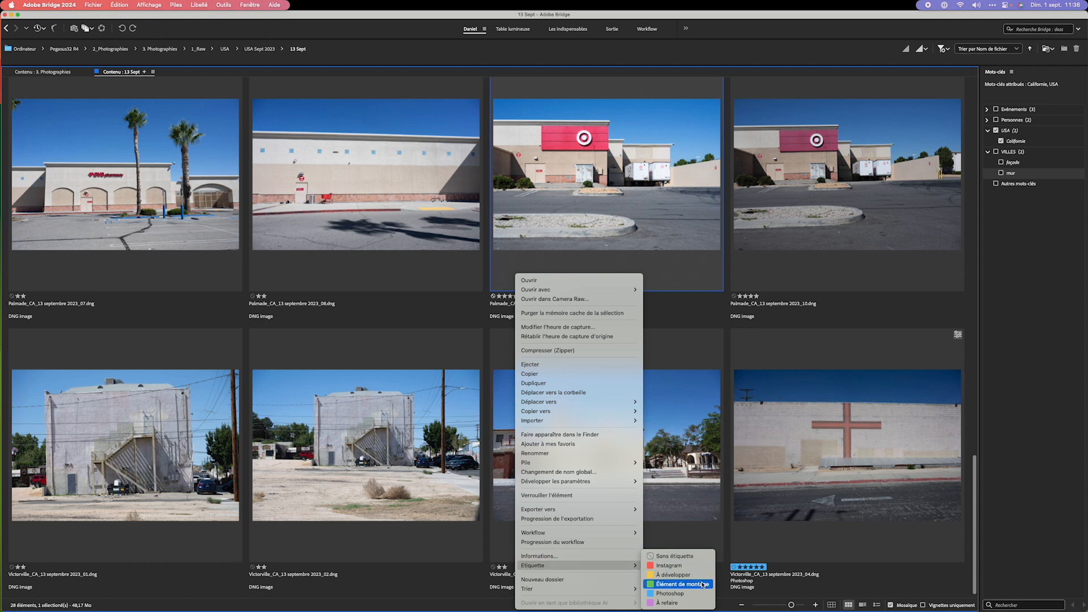
click(671, 593)
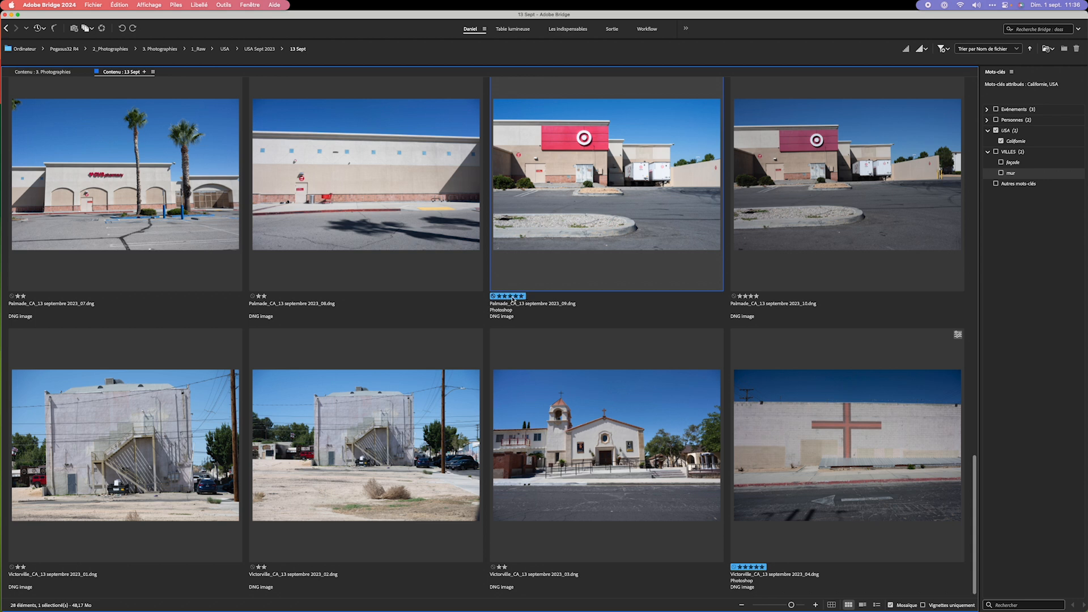
Step: Switch to Lightroom Classic and select Palmade_CA_13 septembre 2023_09 in the 13 Sept grid to compare its rating and label
key(super+Tab)
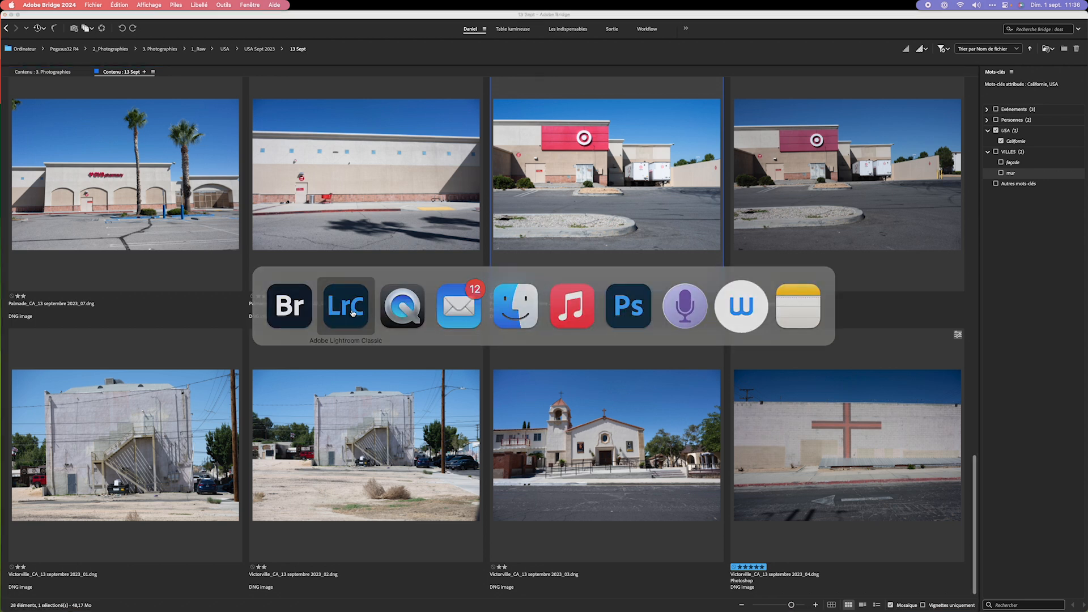
scroll(709, 403, down, 3)
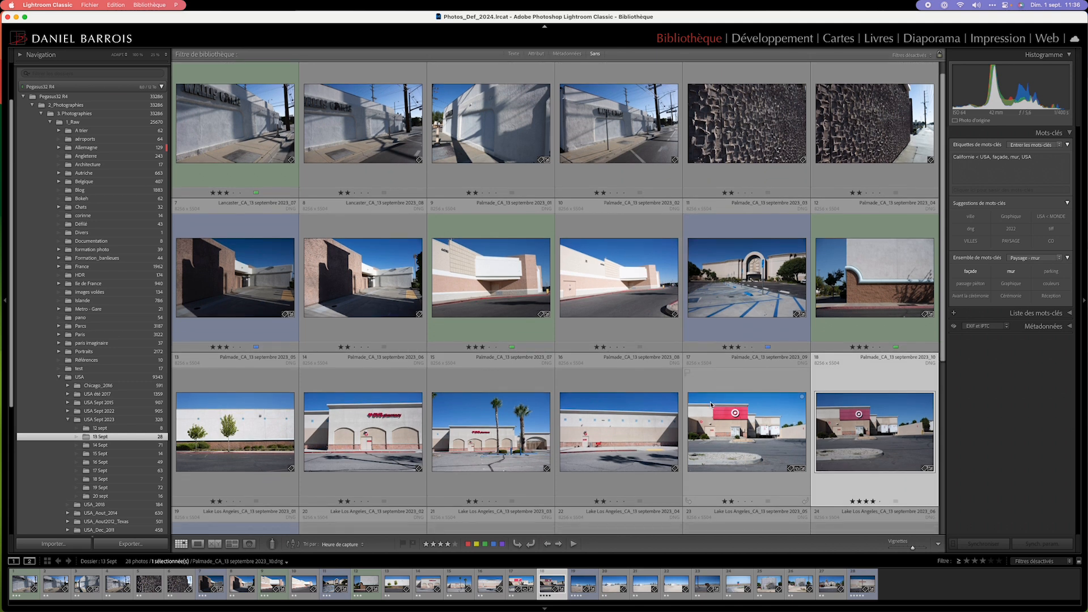
scroll(710, 401, down, 6)
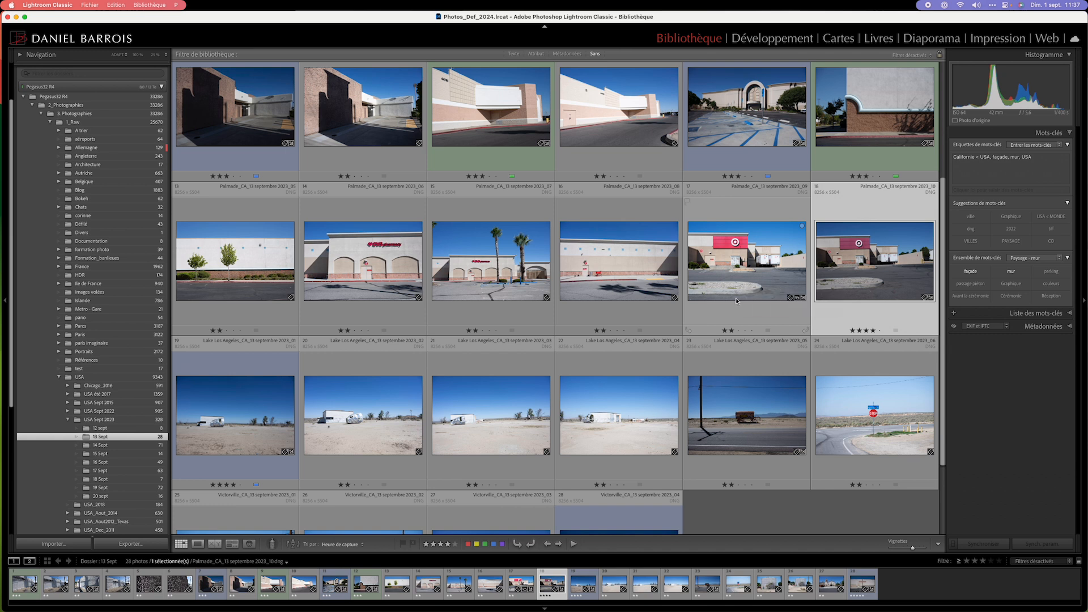
click(737, 263)
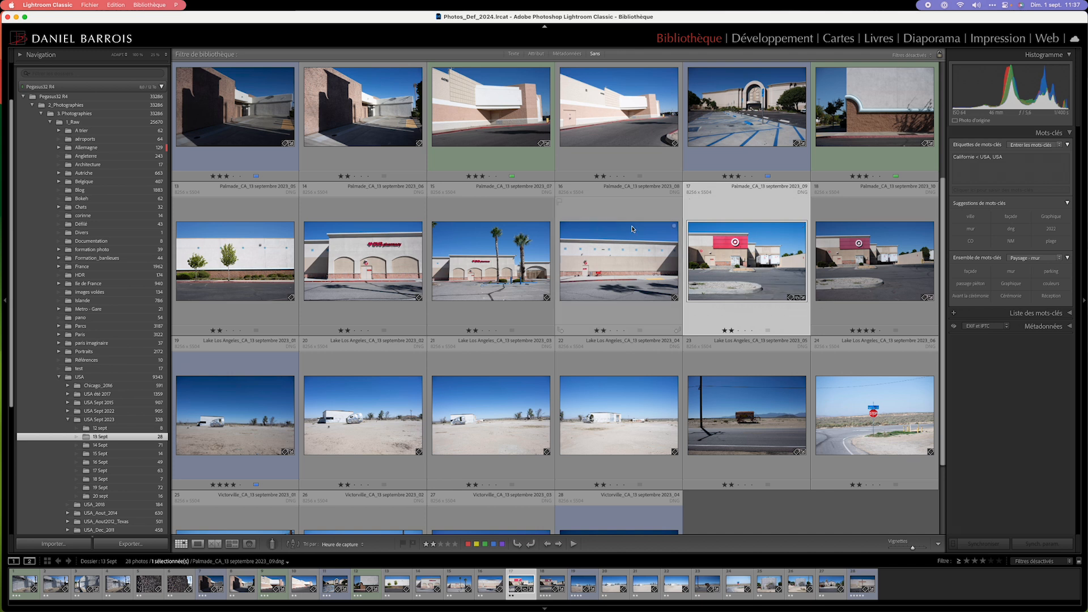
Step: Start saving the metadata of Palmade_CA_13 septembre 2023_09 to its file, but decline overwriting the settings on disk
click(179, 5)
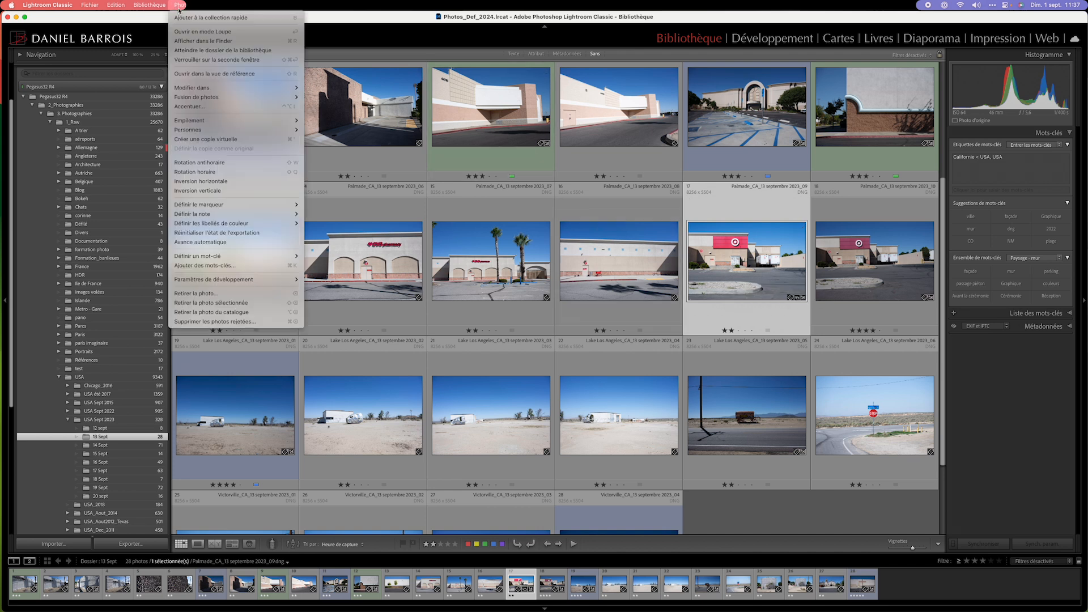
click(223, 5)
click(245, 6)
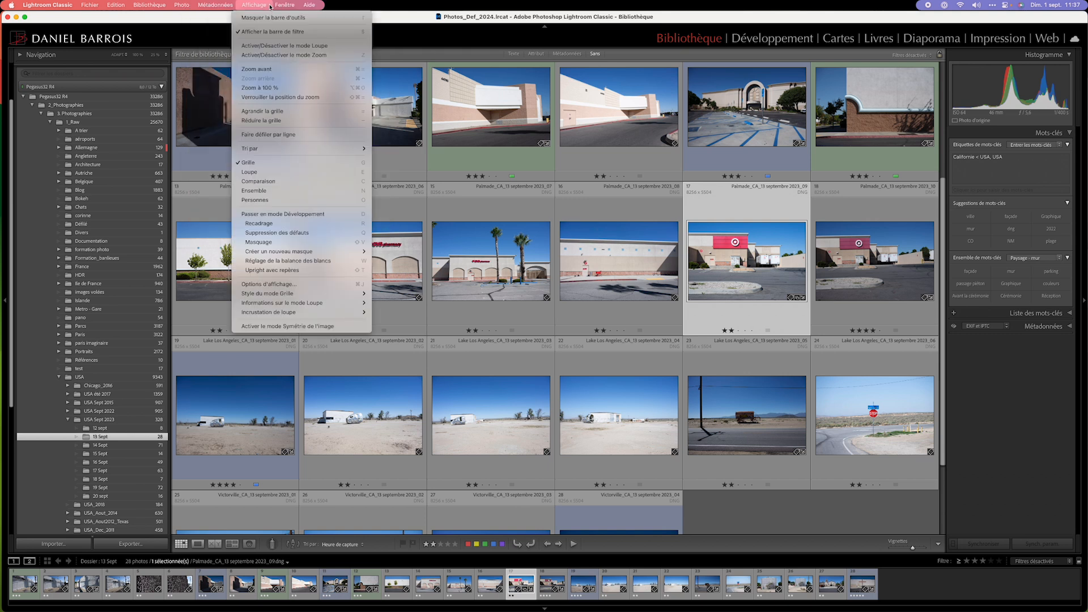
mouse_move(221, 7)
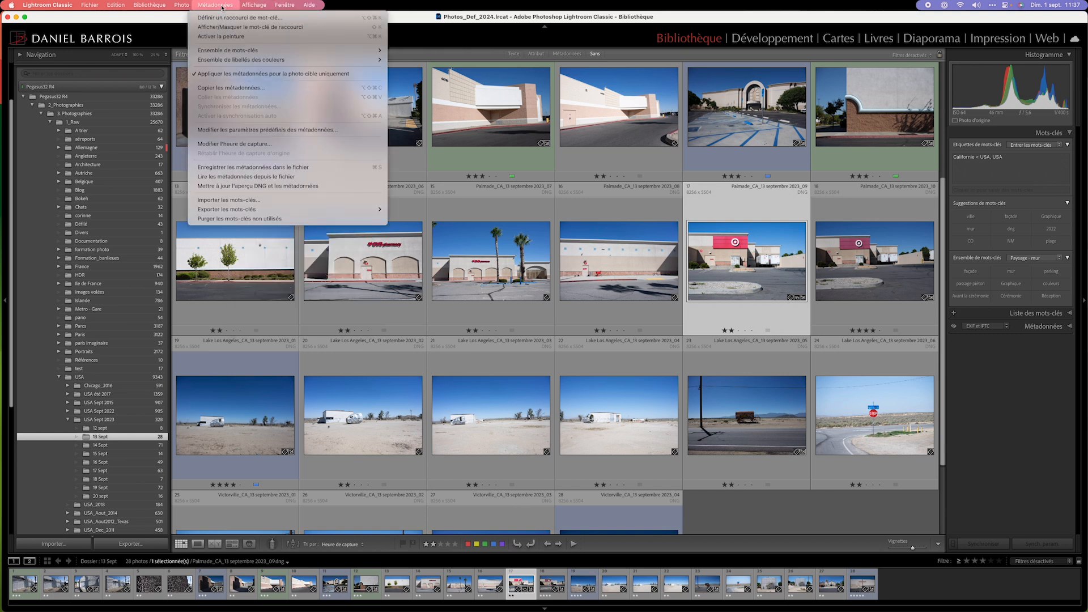
mouse_move(228, 52)
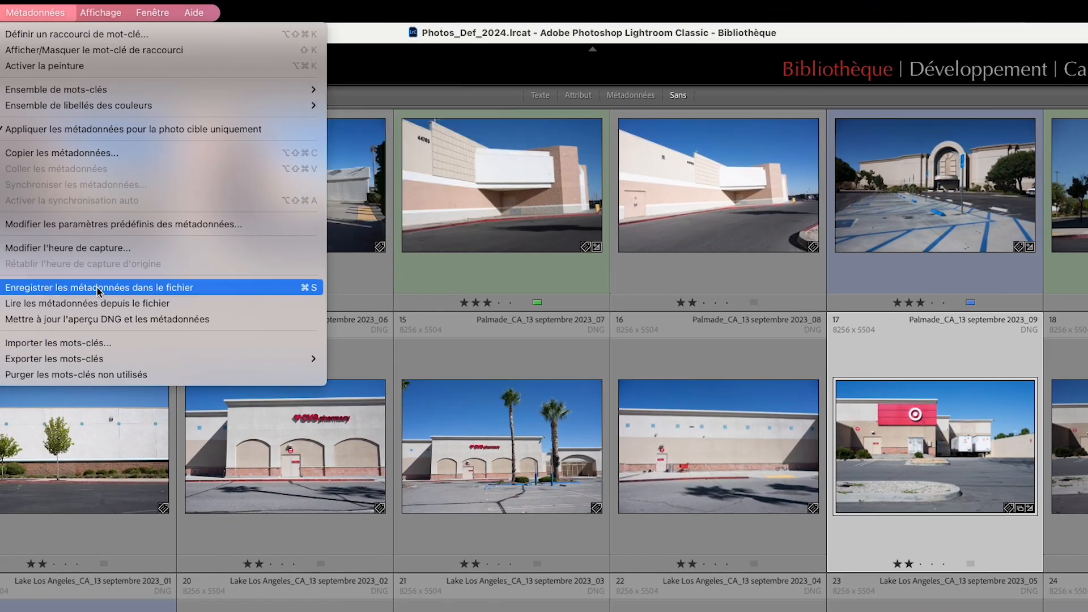
click(305, 290)
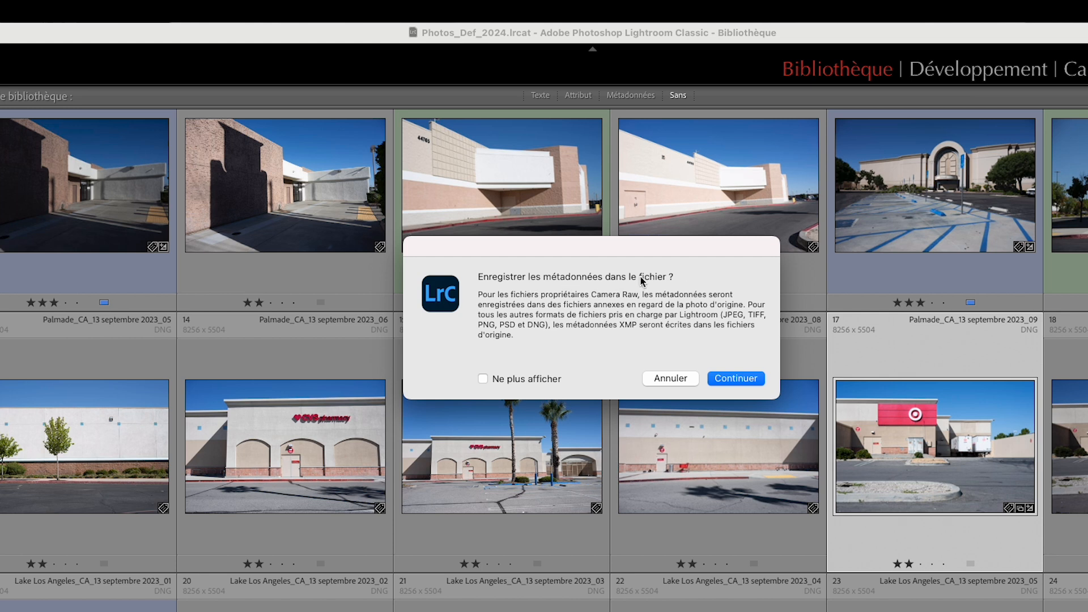
click(751, 380)
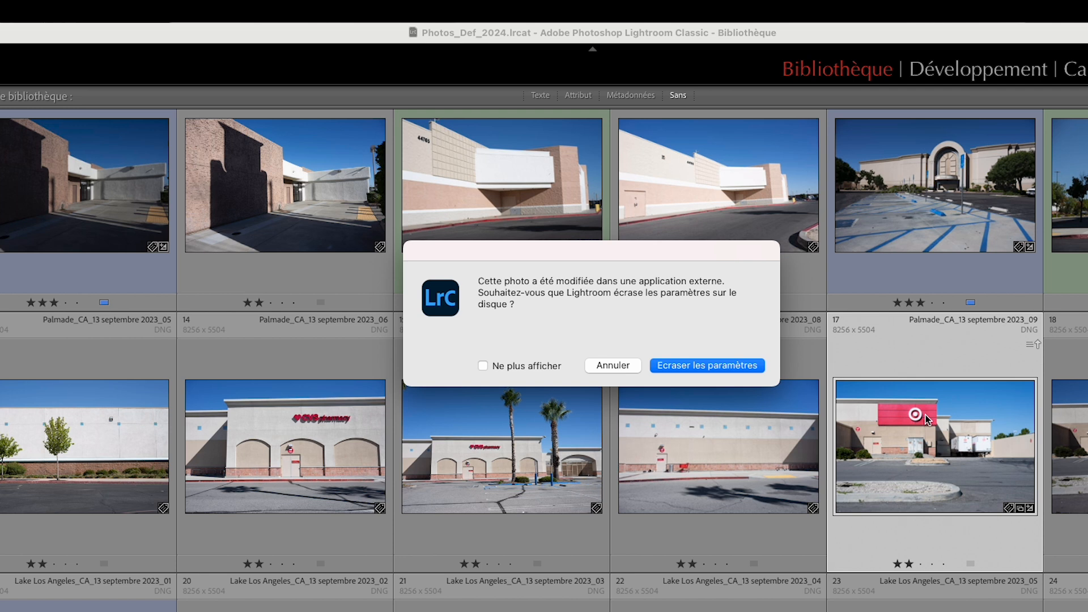
click(616, 366)
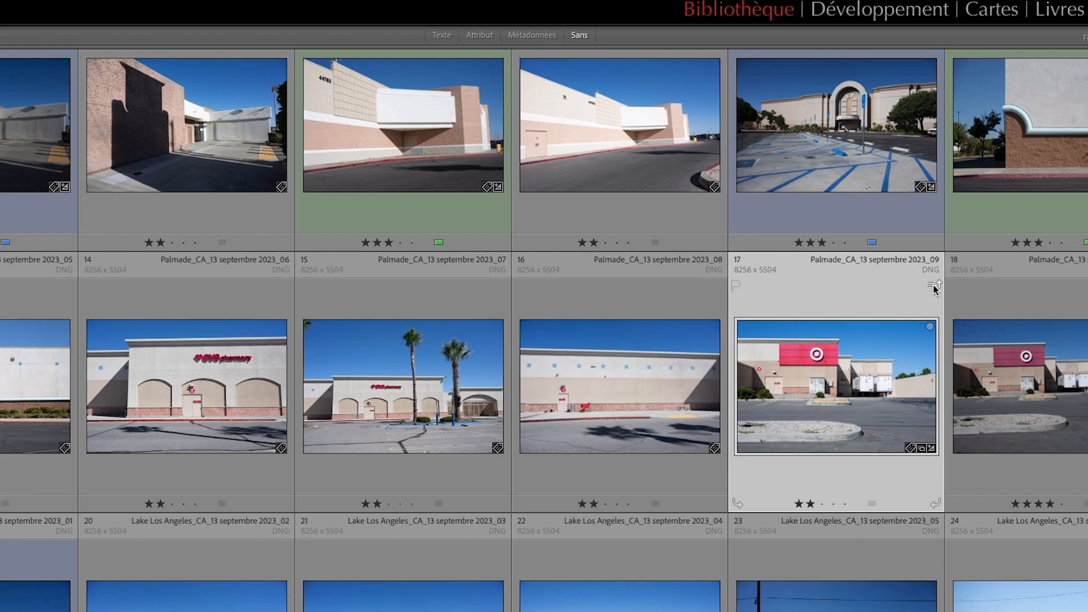
Step: Resolve the metadata conflict on Palmade_CA_13 septembre 2023_09 by importing the settings from disk, and check its colour label, keeping Photoshop
click(934, 286)
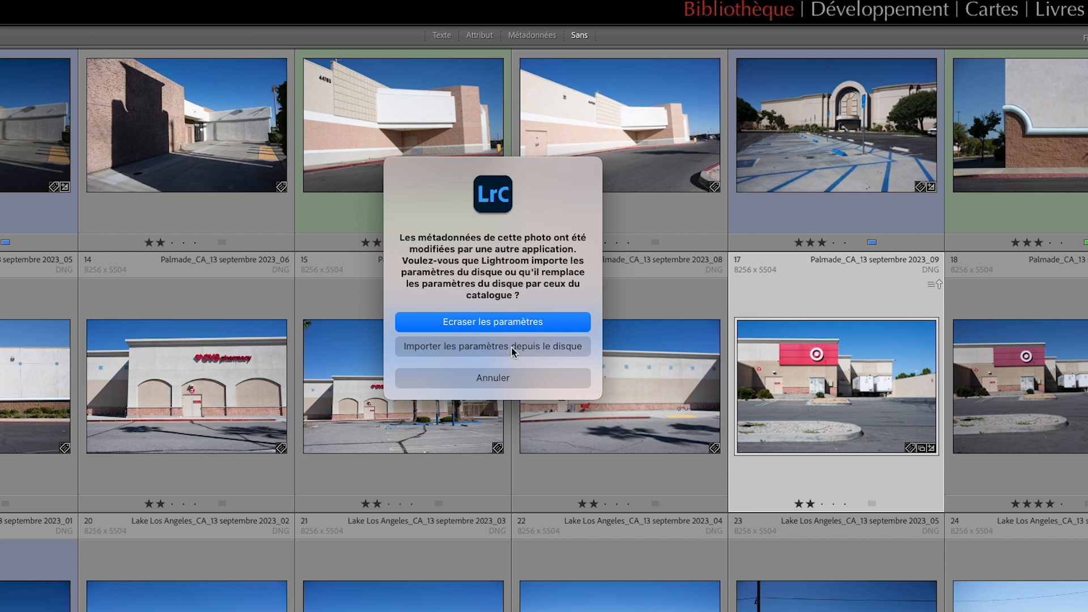
click(493, 347)
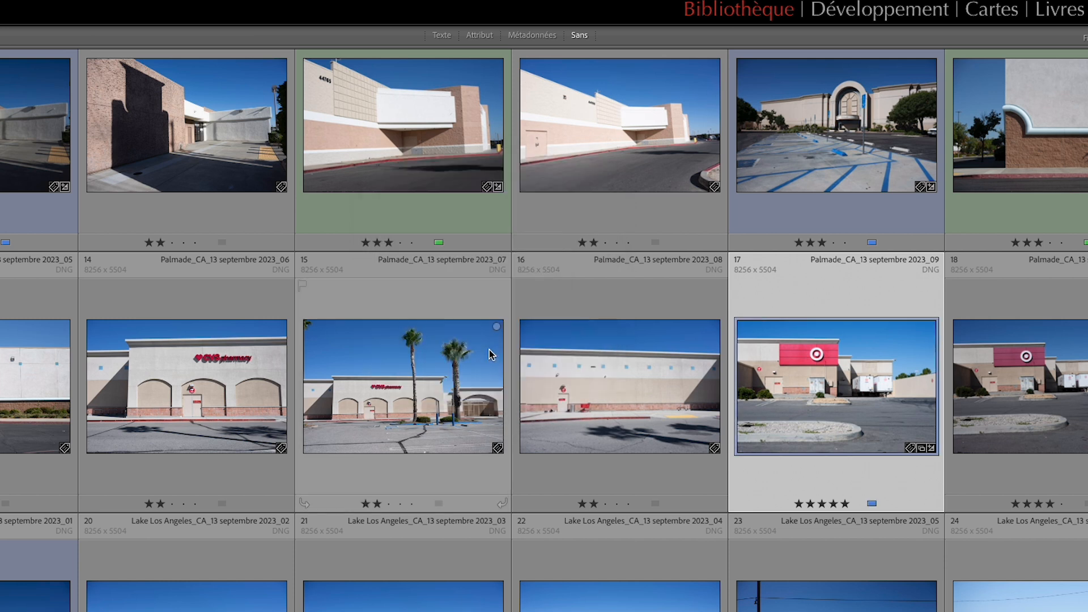
click(873, 503)
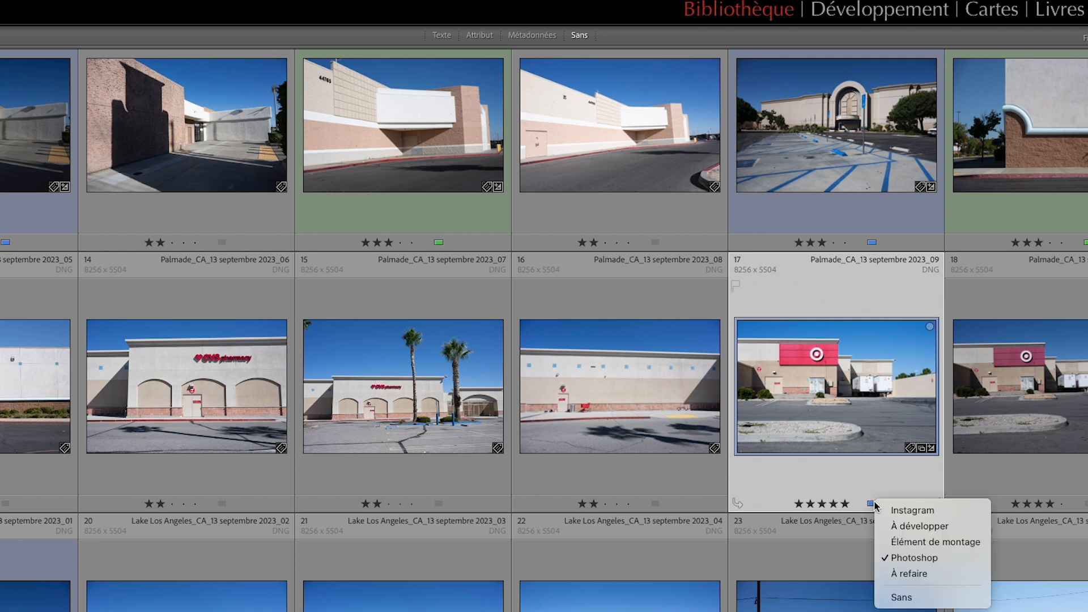
click(917, 558)
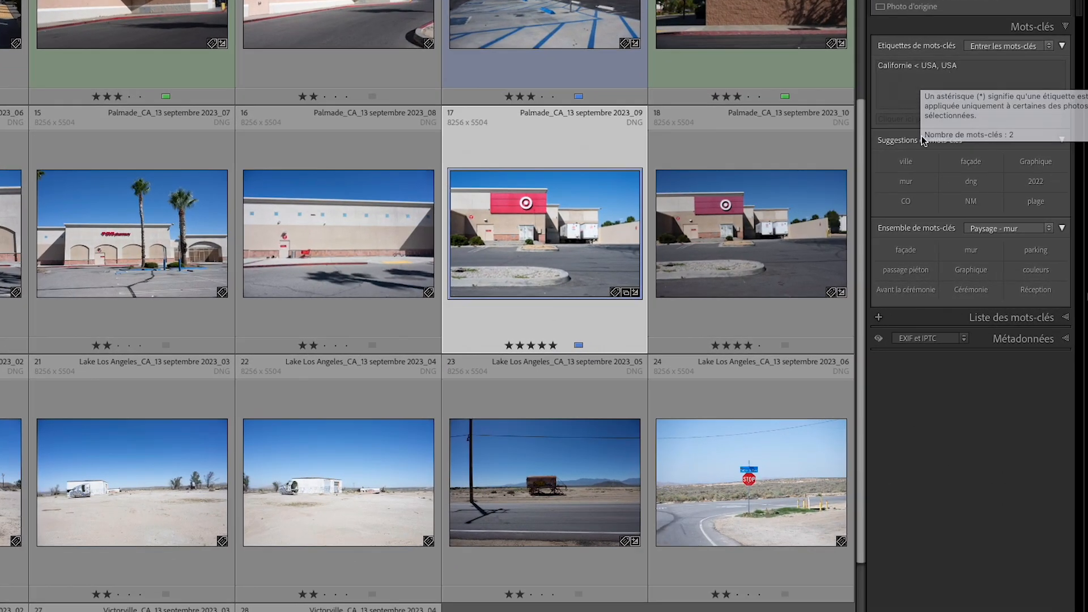
Step: Add the keywords mur and façade to Palmade_CA_13 septembre 2023_09, look at its keywords in Adobe Bridge, and return to Lightroom Classic
click(971, 251)
click(905, 252)
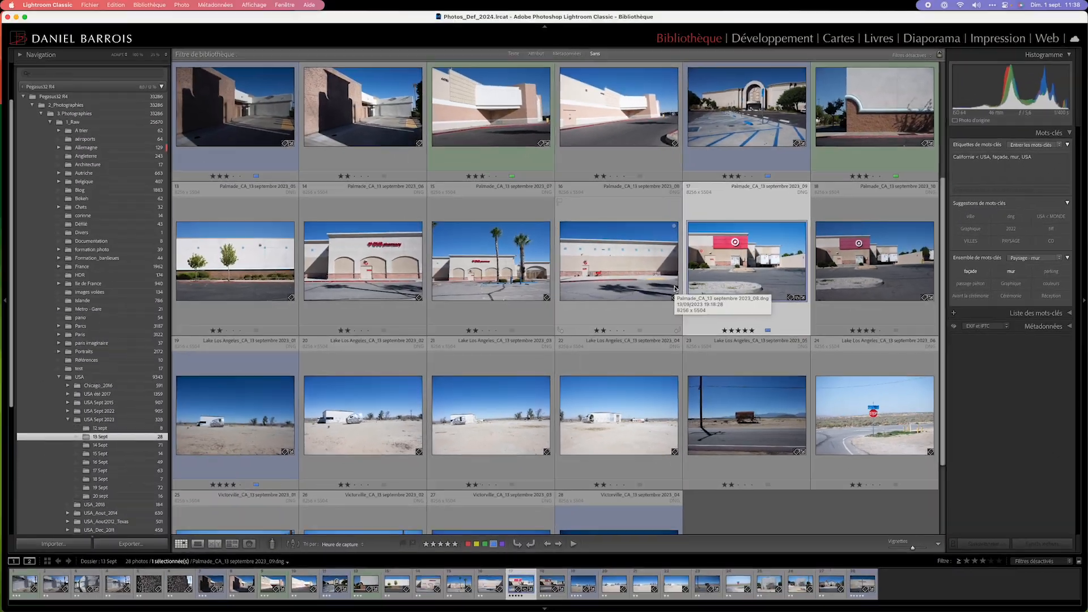
key(super+Tab)
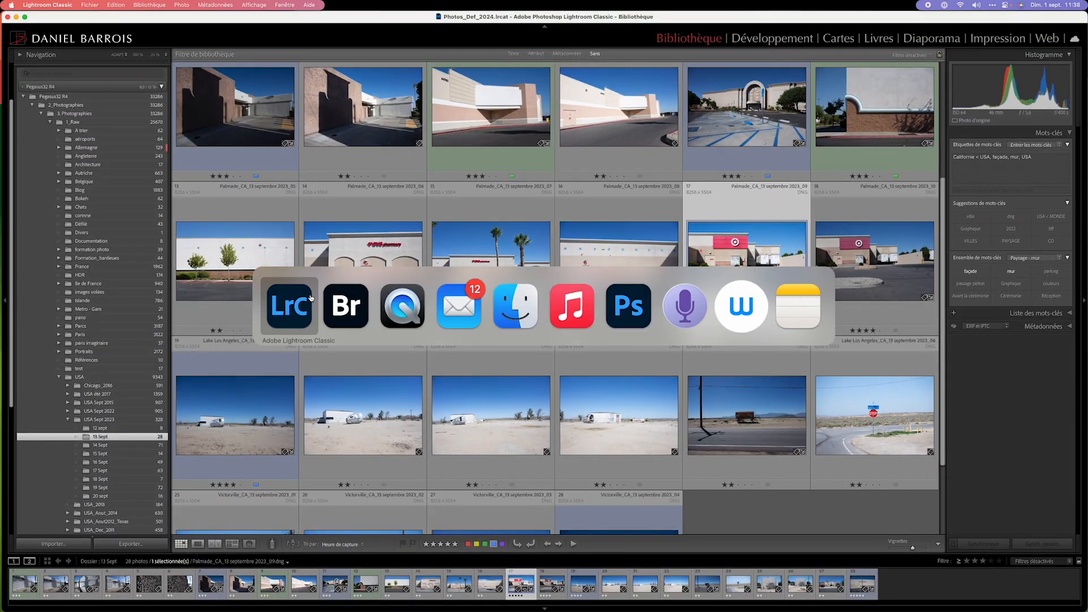
click(346, 305)
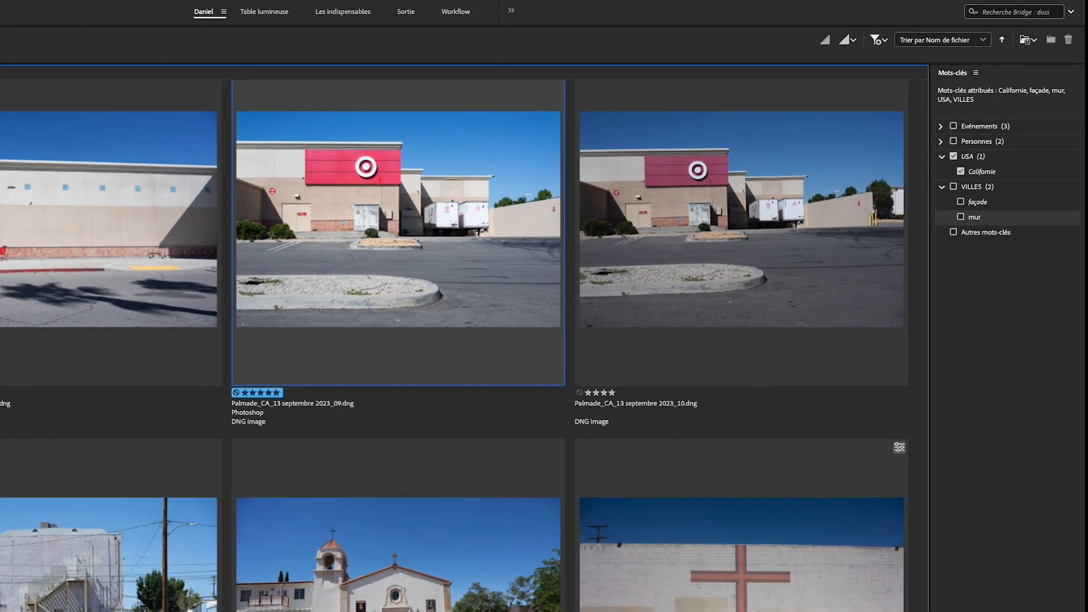
key(super+Tab)
key(super+shift+Tab)
key(super+Tab)
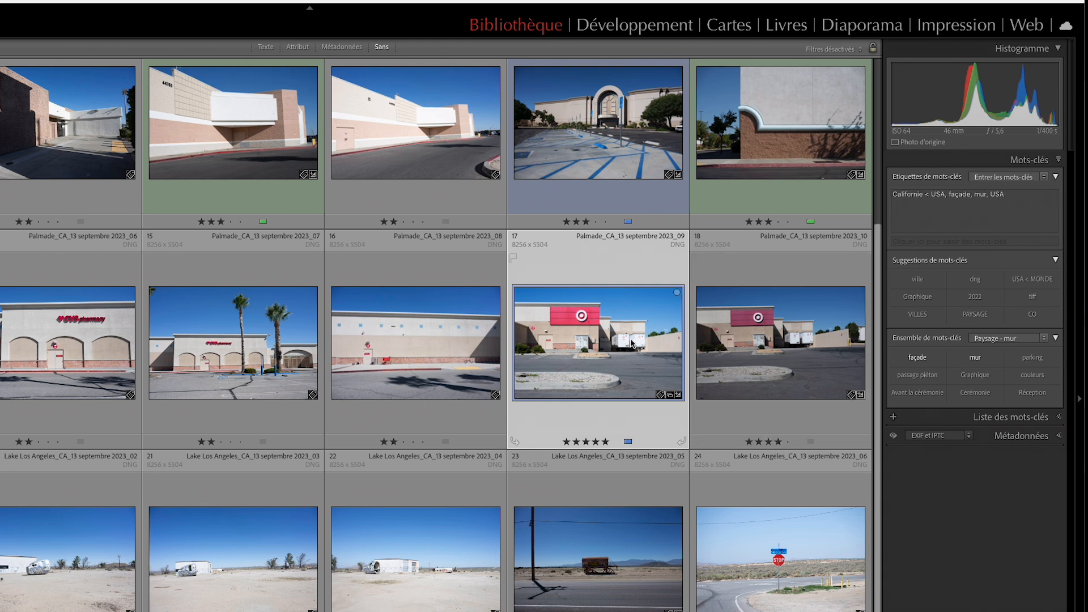
Step: Save the metadata of Palmade_CA_13 septembre 2023_09 to its file and check its assigned keywords in Adobe Bridge
key(super+s)
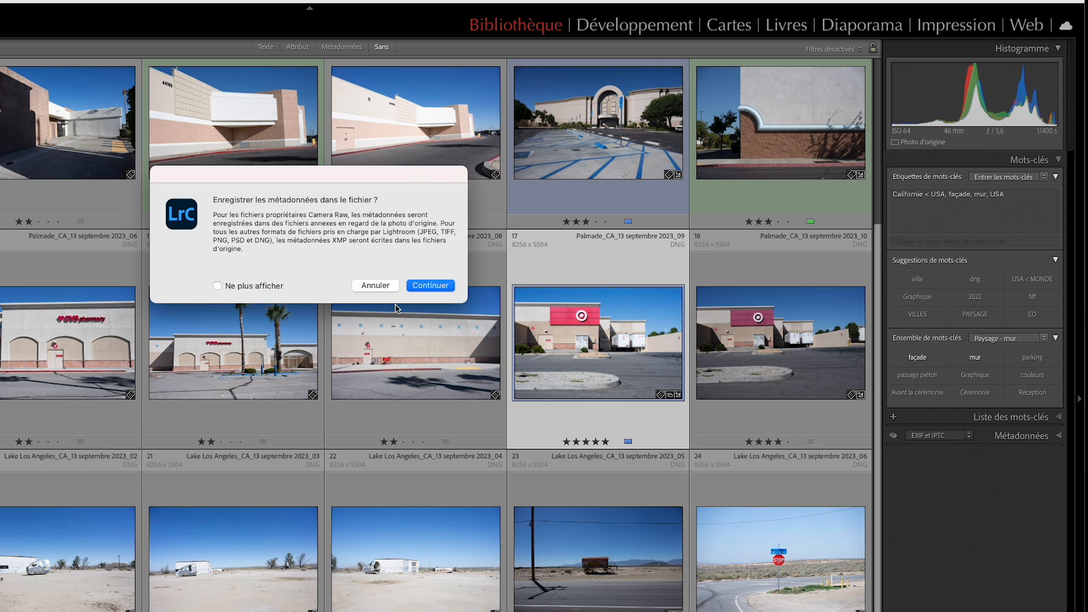
click(425, 285)
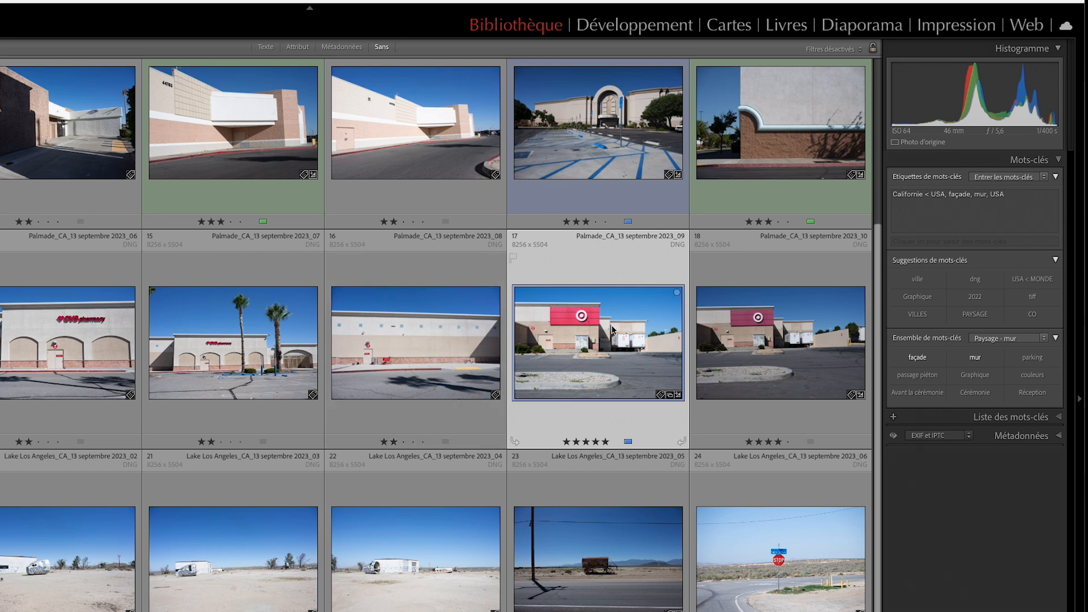
key(super+Tab)
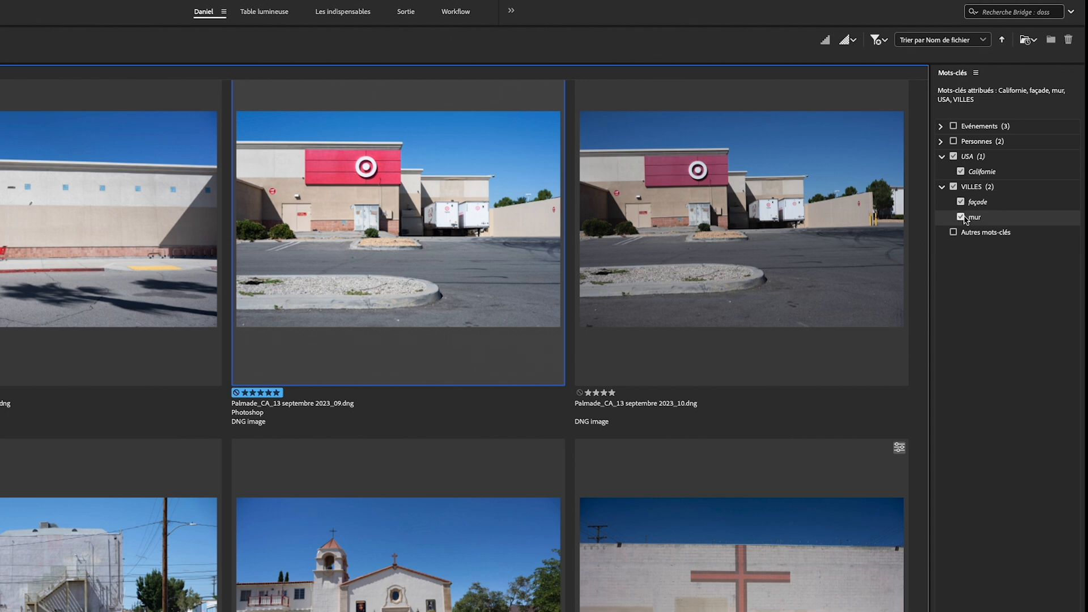
click(723, 277)
click(429, 292)
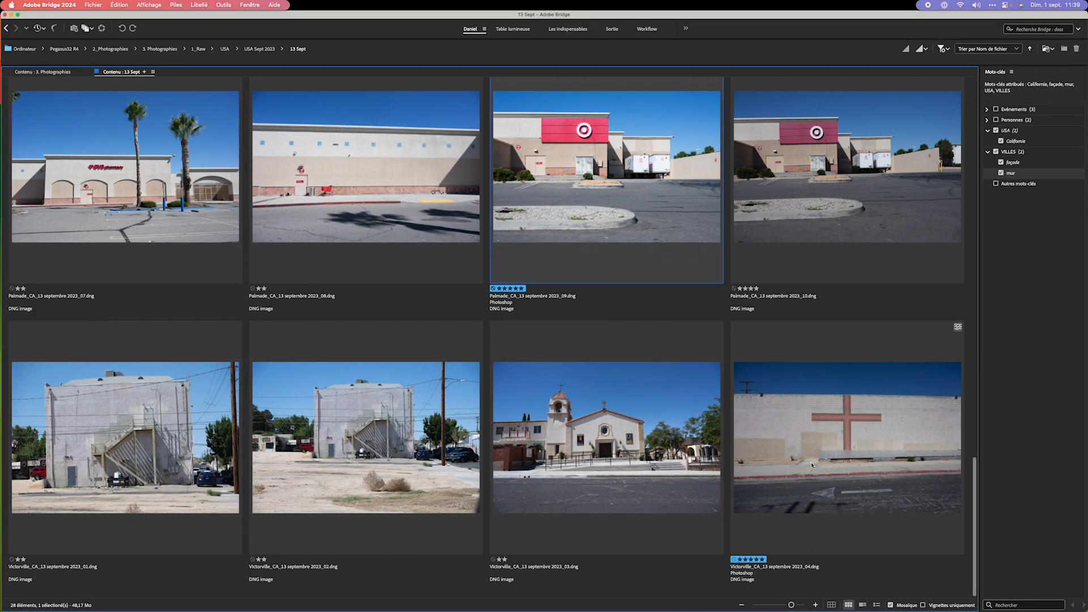
Step: Assign the keywords façade and mur to Victorville_CA_13 septembre 2023_04.dng, and view the VILLES keyword's options without applying any
click(893, 416)
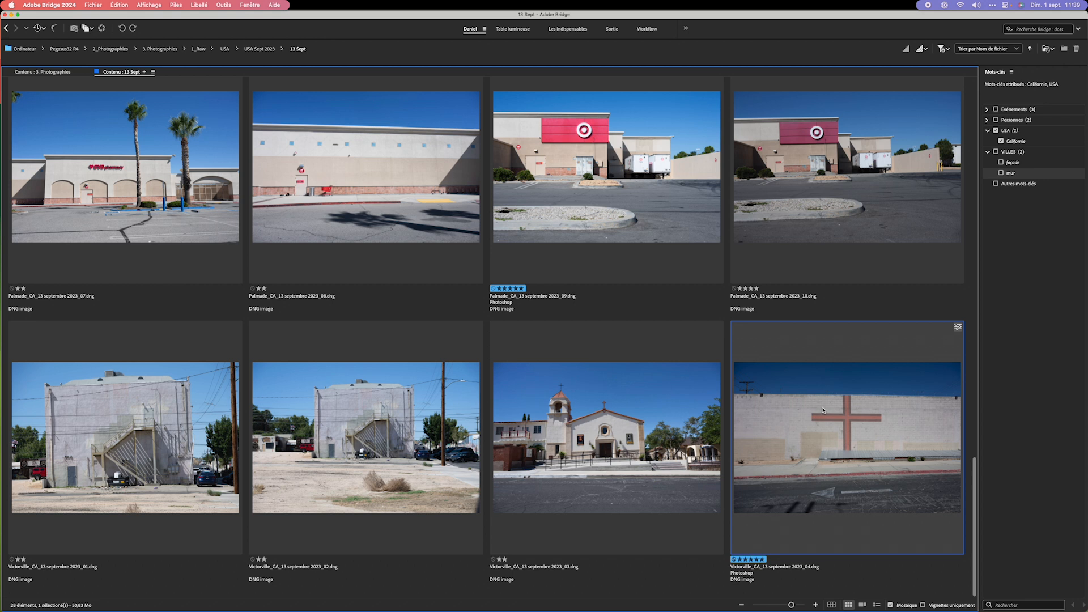
click(1001, 163)
click(1001, 173)
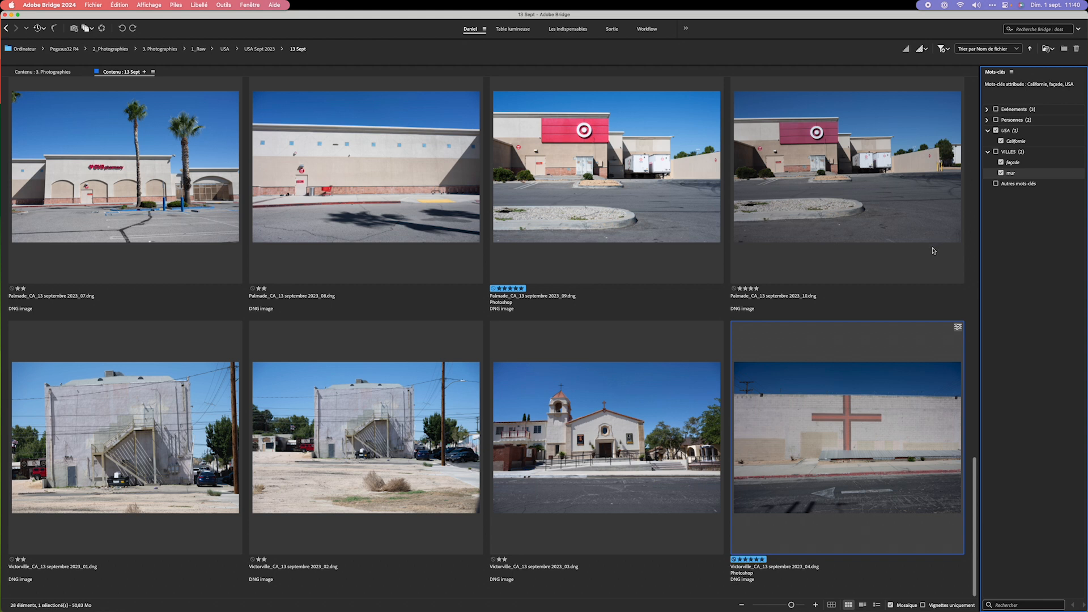
click(891, 427)
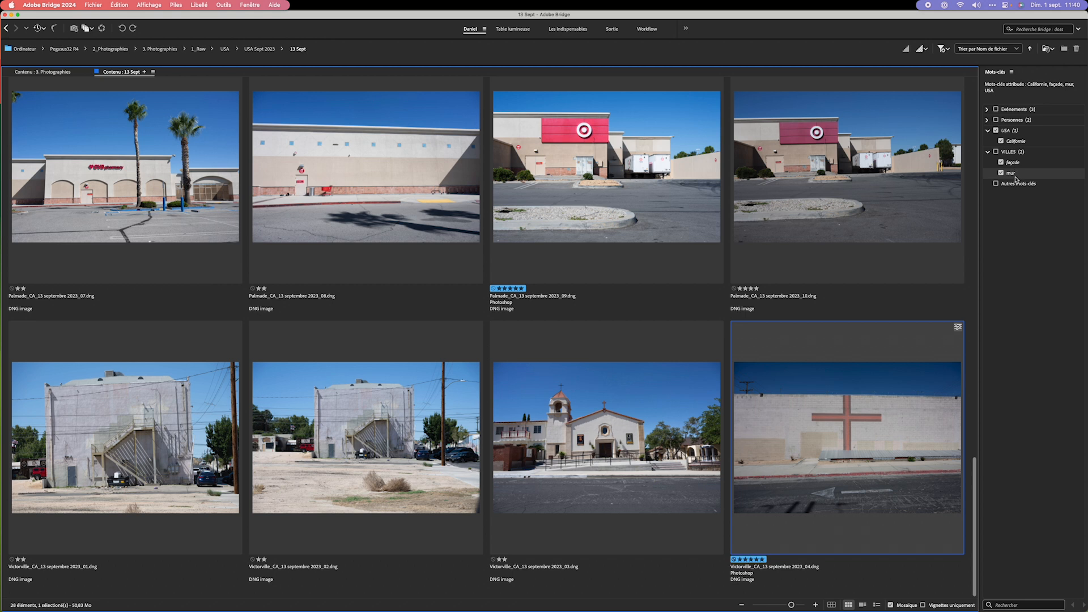
right_click(1032, 153)
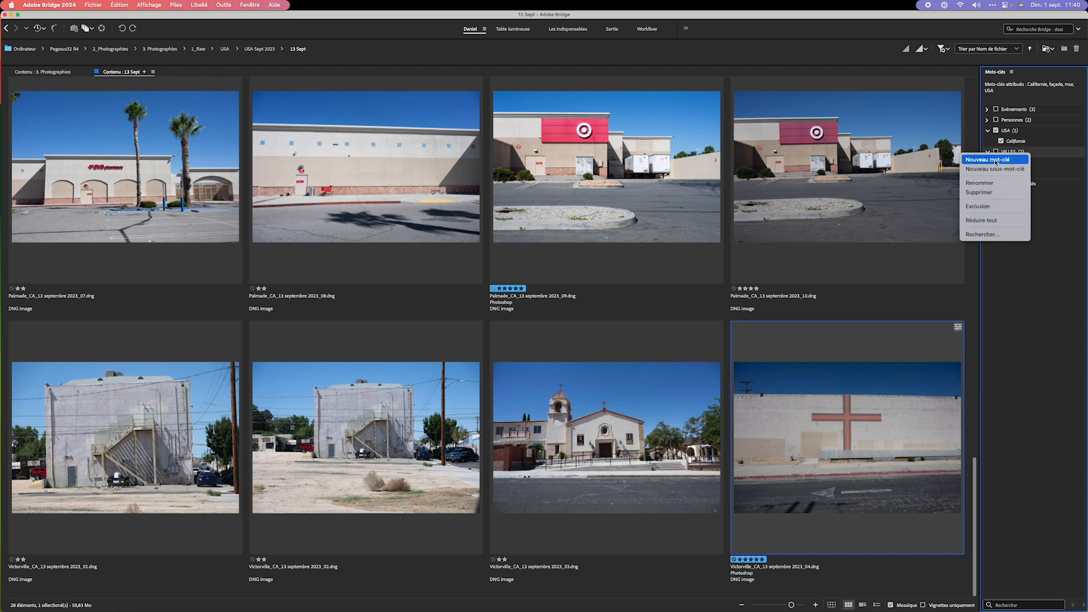
click(1017, 266)
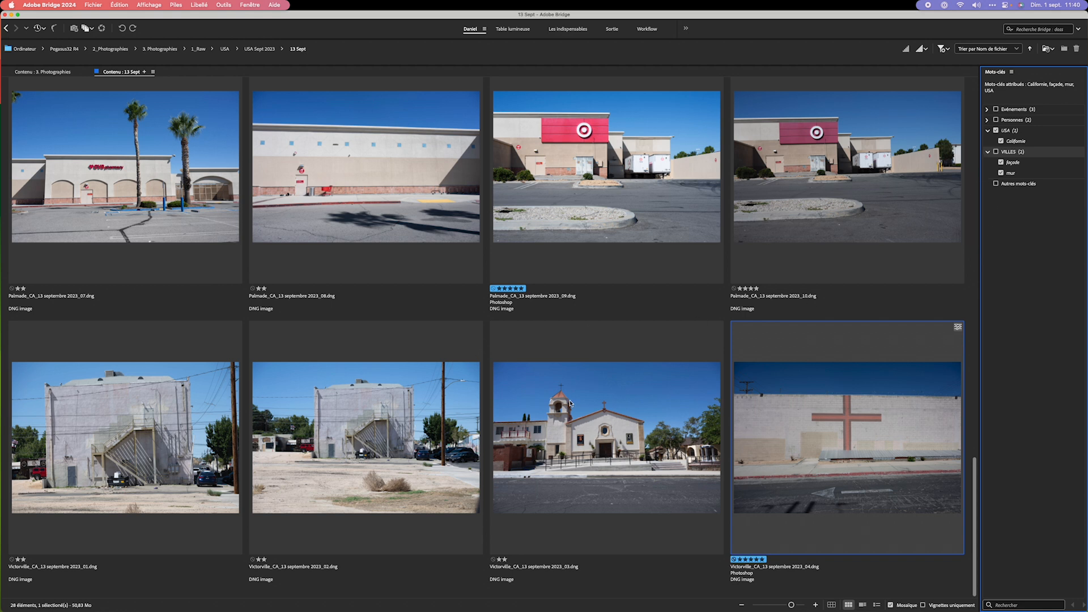
Step: Switch to Lightroom Classic and start saving the metadata of Victorville_CA_13 septembre 2023_04 to its file, declining to overwrite the disk settings
key(super+Tab)
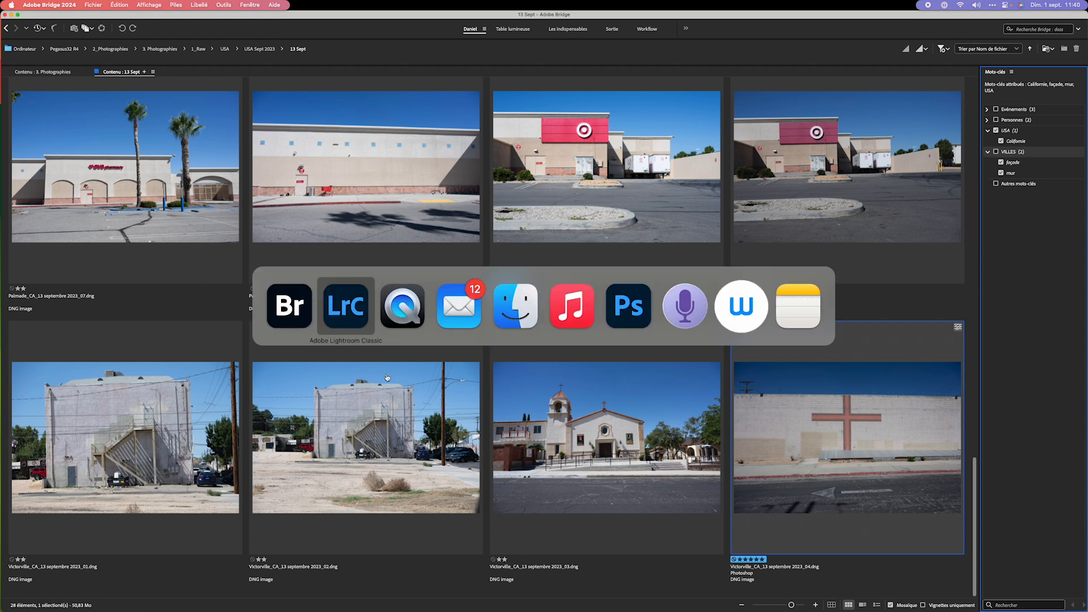
click(340, 315)
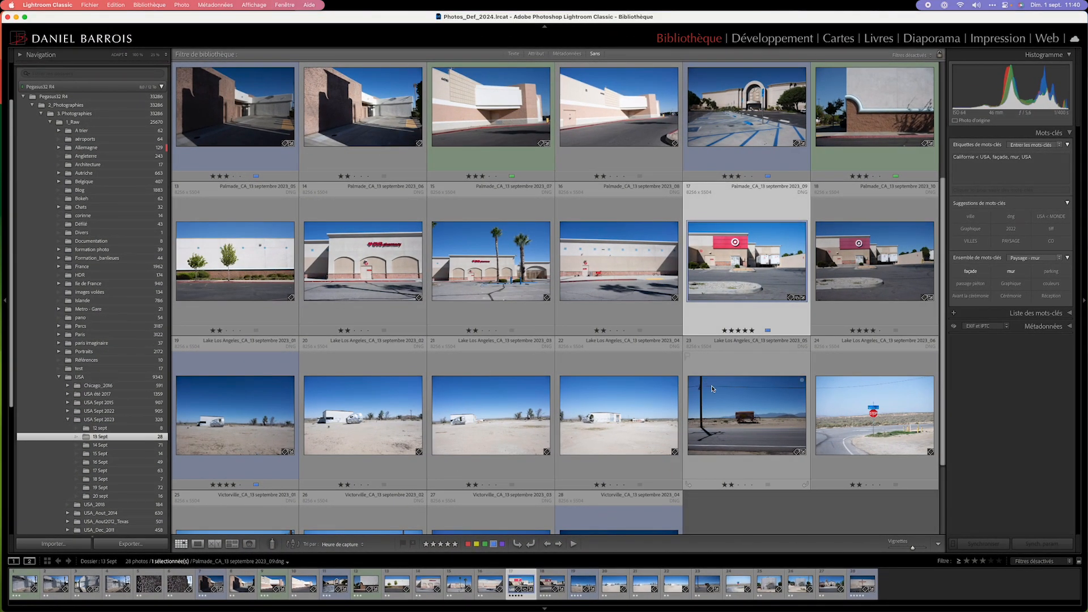
scroll(770, 437, down, 3)
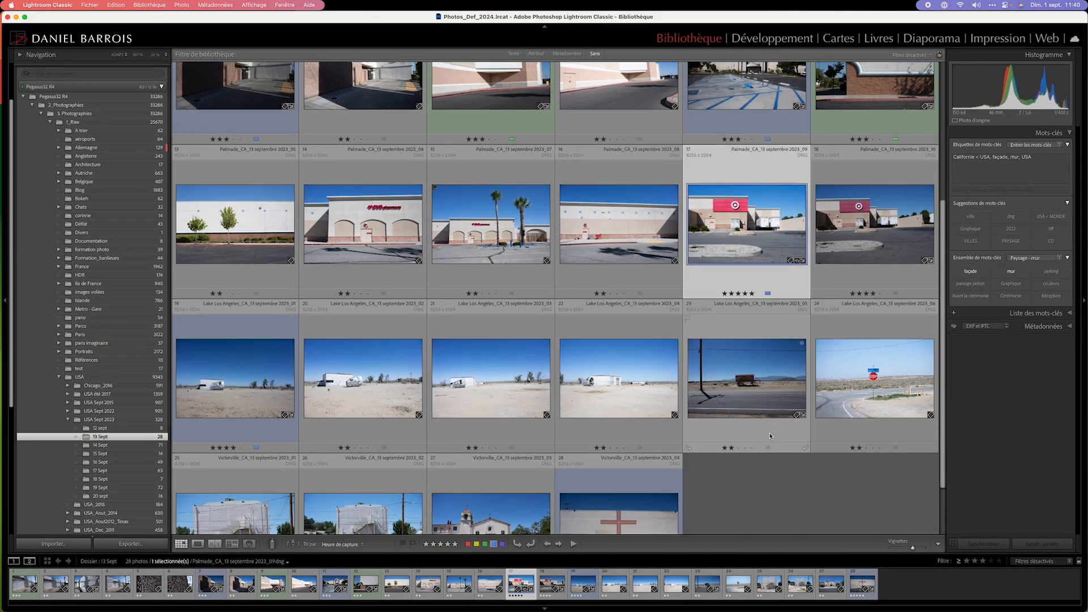
click(637, 458)
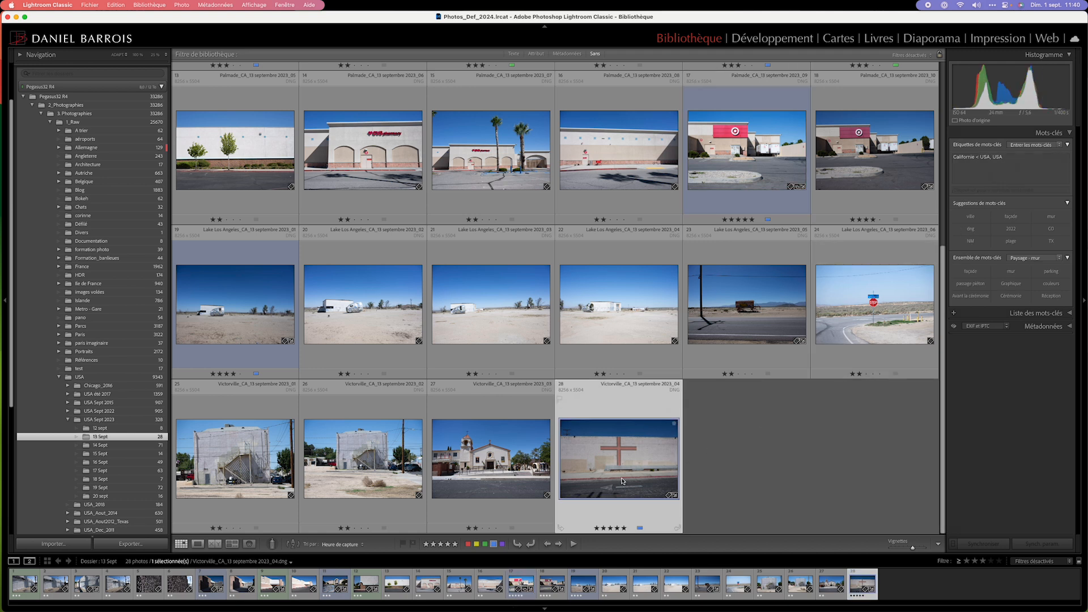
key(super+s)
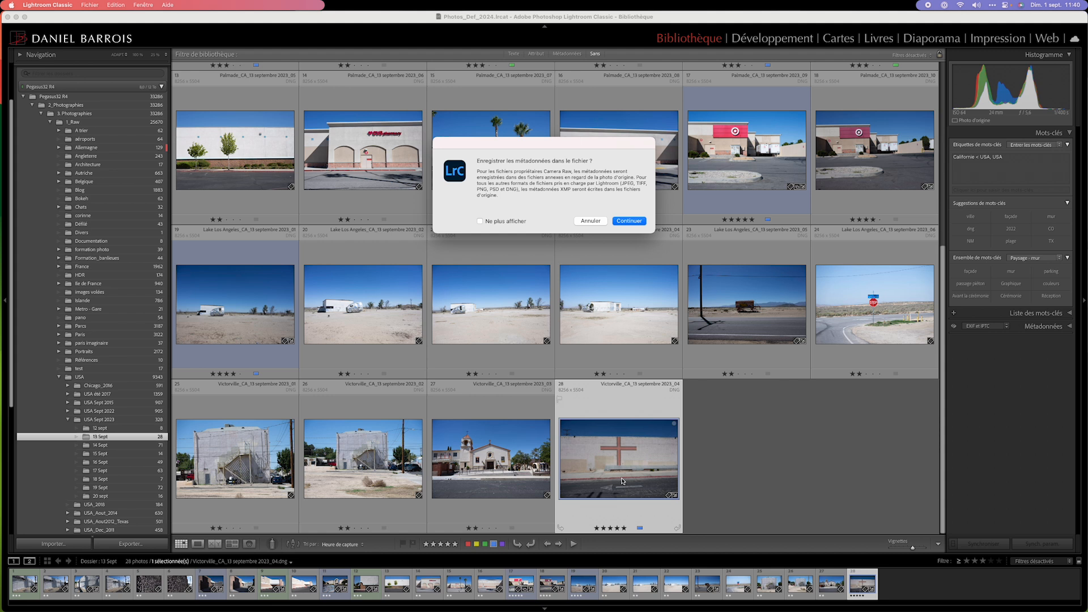
click(630, 220)
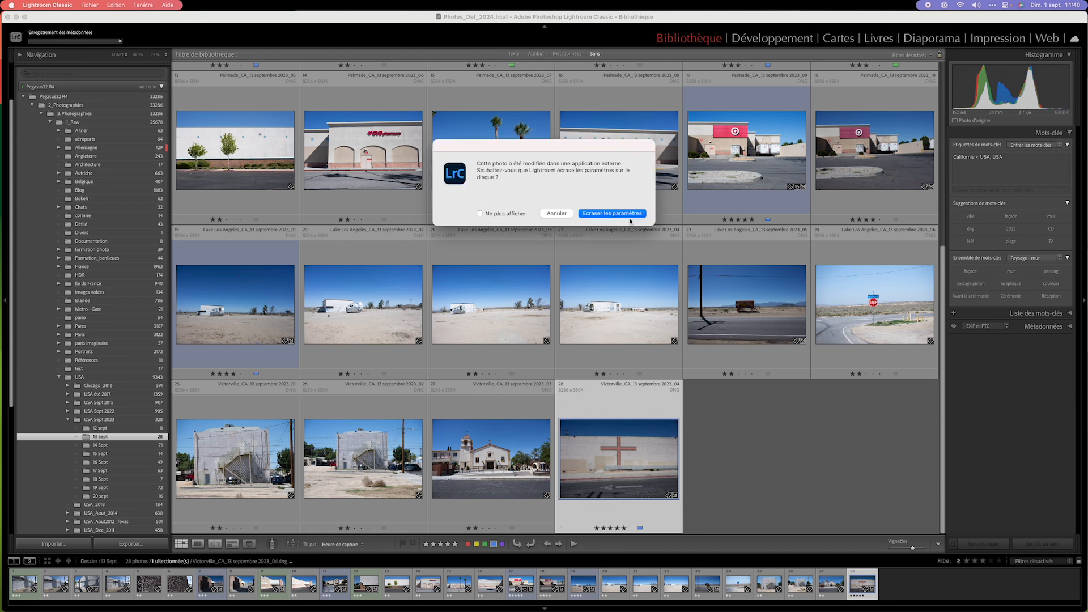
click(556, 213)
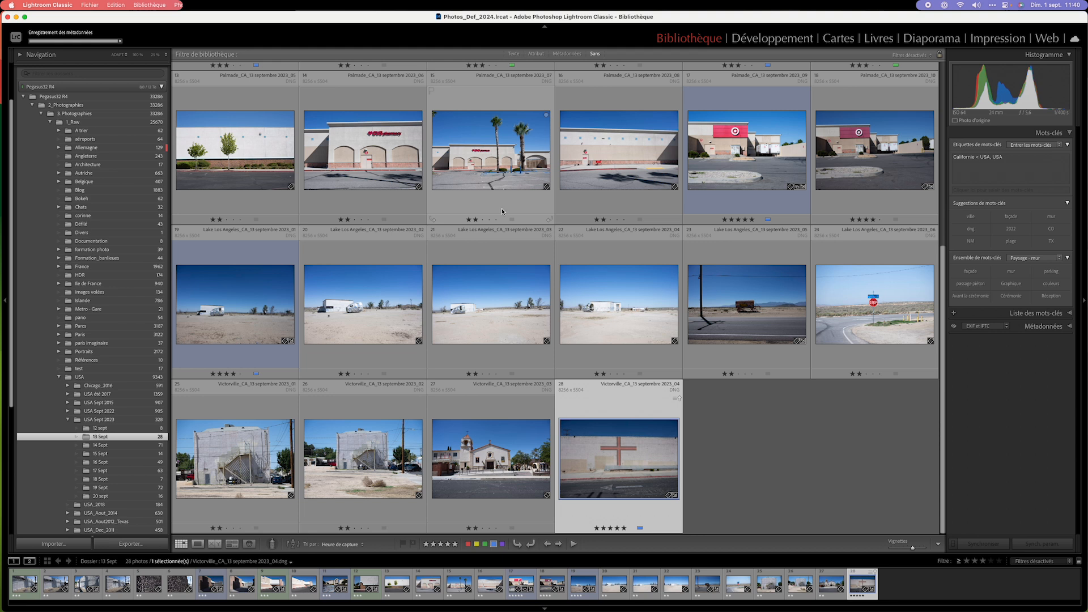
Step: Resolve the metadata conflict of Victorville_CA_13 septembre 2023_04 by importing its settings from disk
click(676, 401)
click(545, 238)
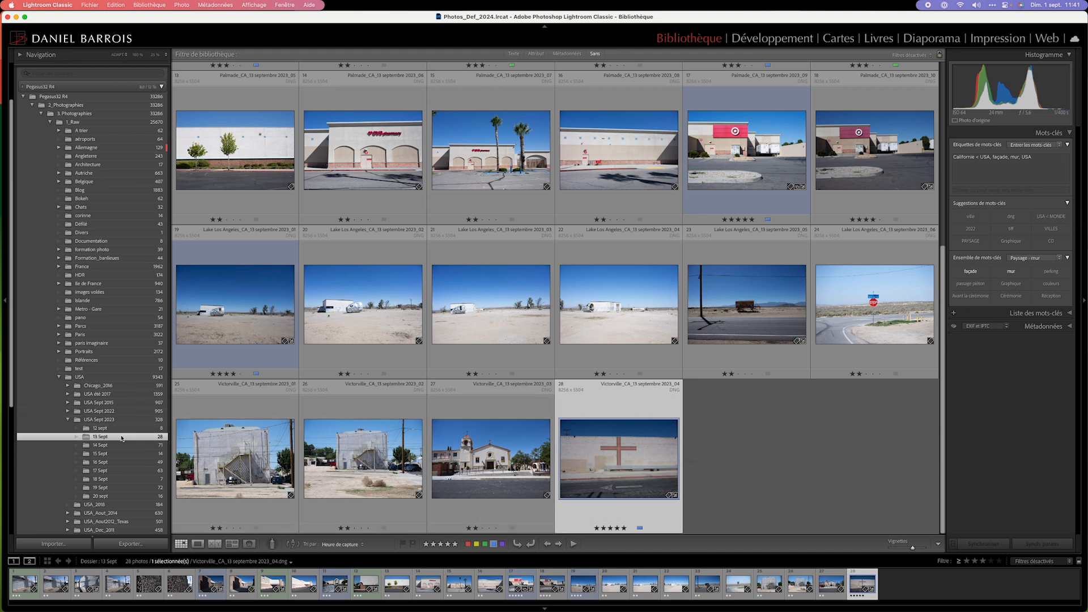
Step: In the 15 Sept folder, label Needles_CA_15 septembre 2023_004 as À développer and Needles_CA_15 septembre 2023_005 as À refaire
click(111, 454)
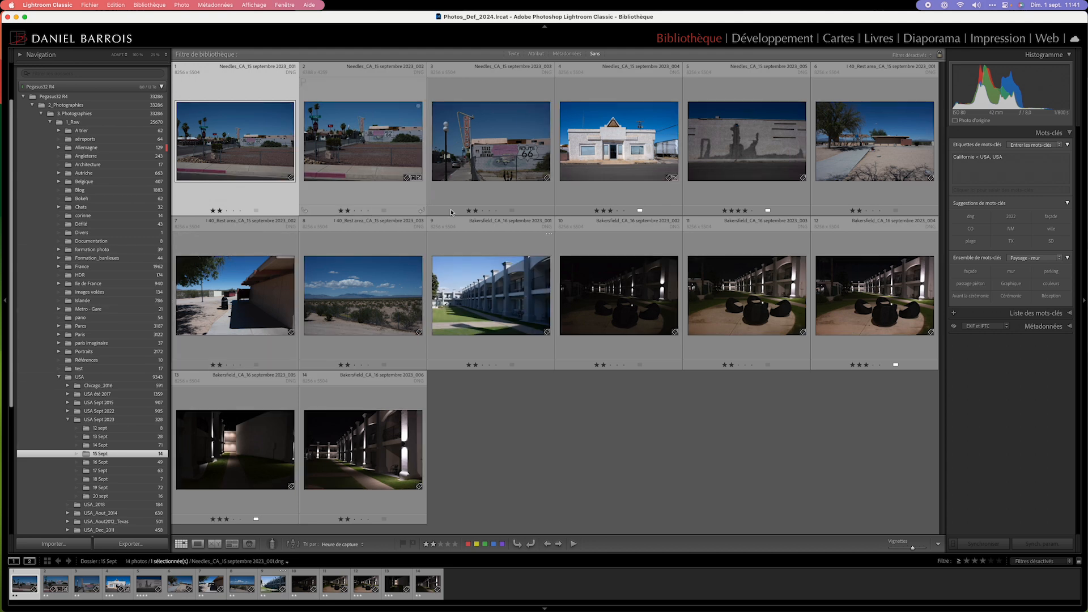
click(640, 211)
click(655, 223)
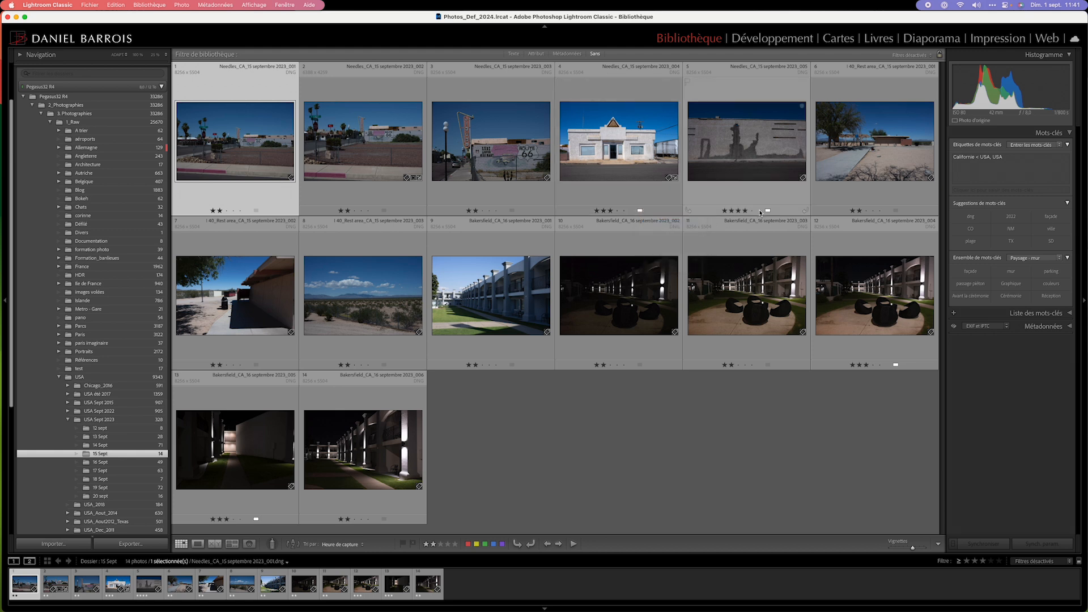
click(768, 211)
click(793, 252)
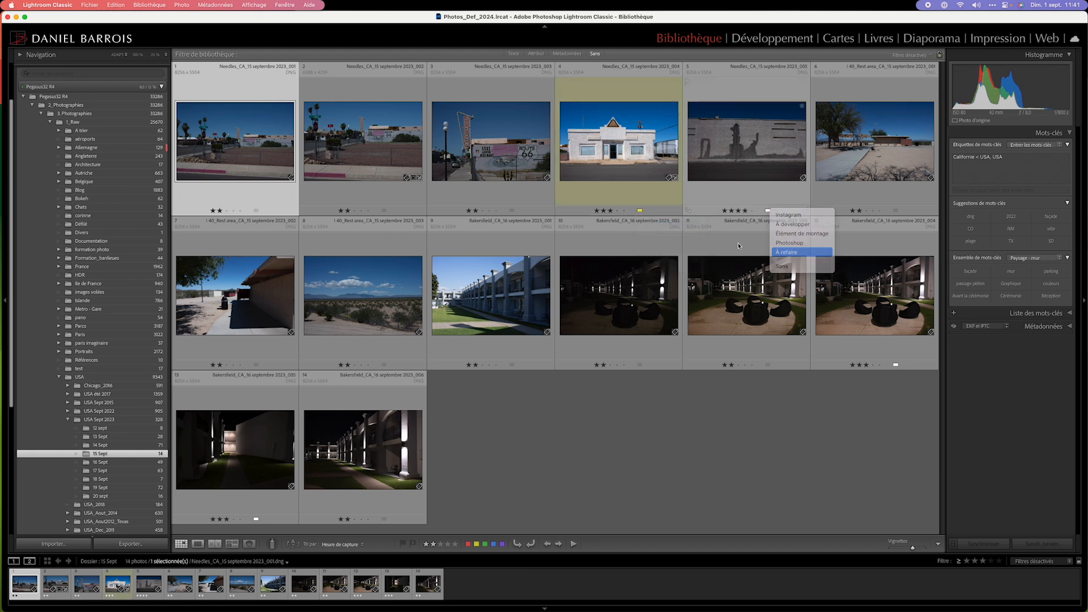
Step: Assign the Photoshop colour label to Bakersfield_CA_16 septembre 2023_004 and Bakersfield_CA_16 septembre 2023_005
click(893, 366)
click(921, 396)
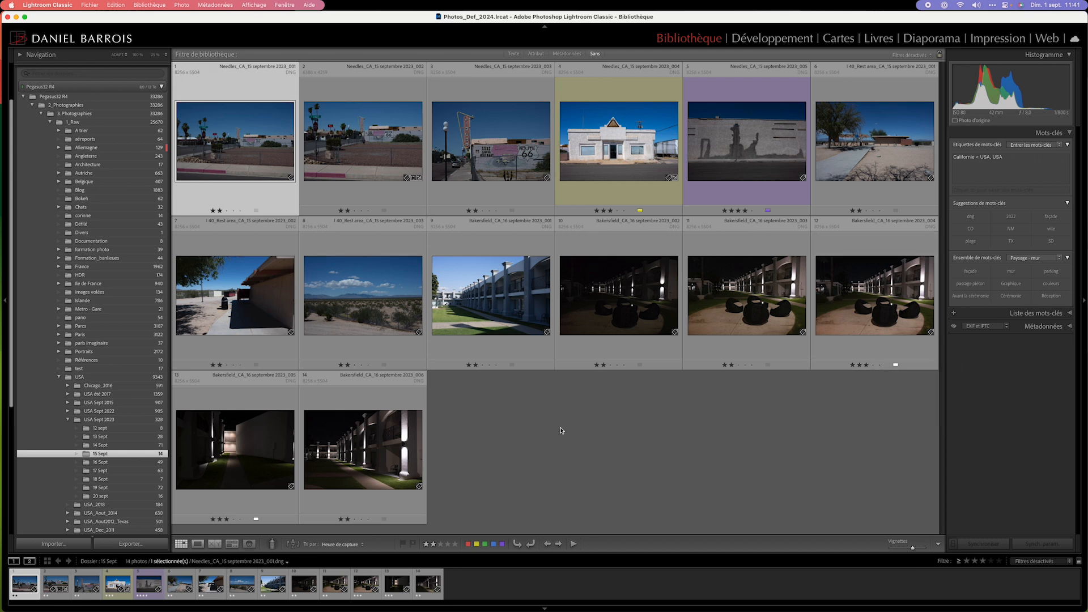
click(257, 519)
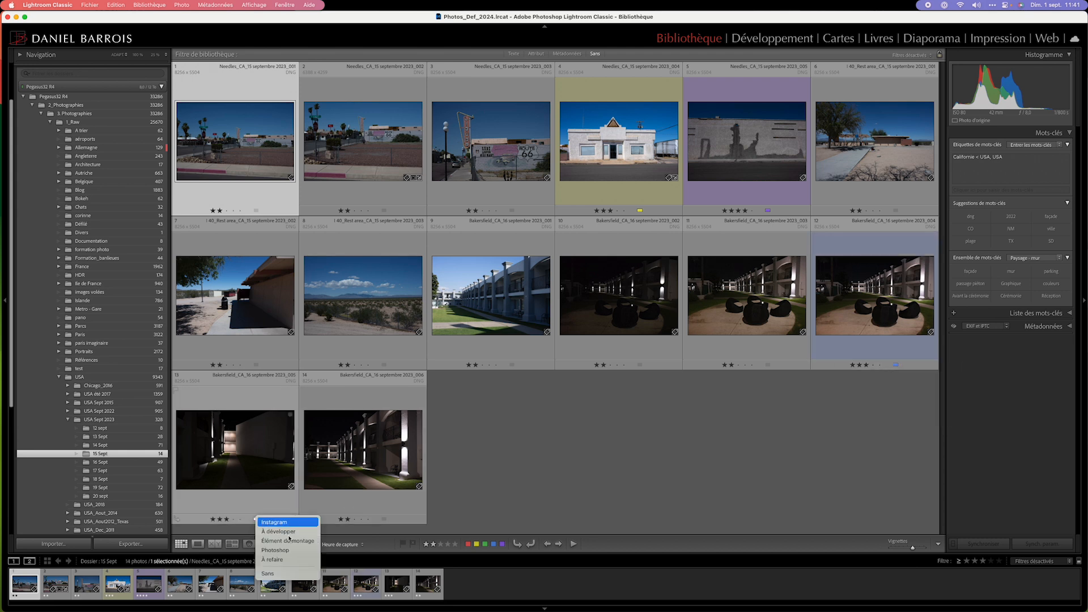
click(282, 549)
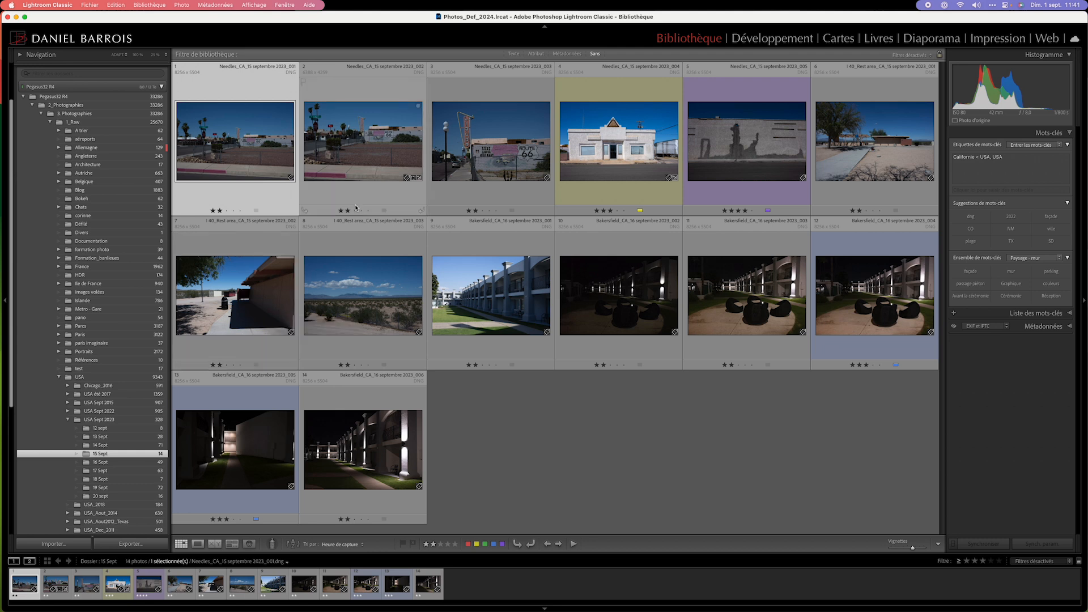
Step: Switch to Adobe Bridge, open the 15 Sept folder under USA Sept 2023, and check the photos' colour labels and star ratings
key(super+Tab)
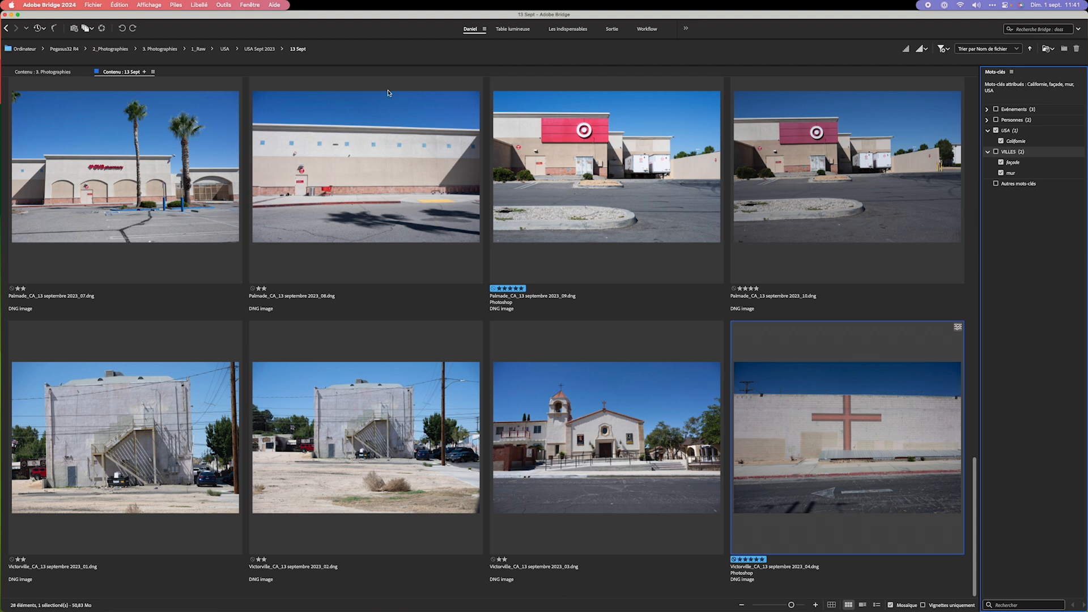
click(282, 50)
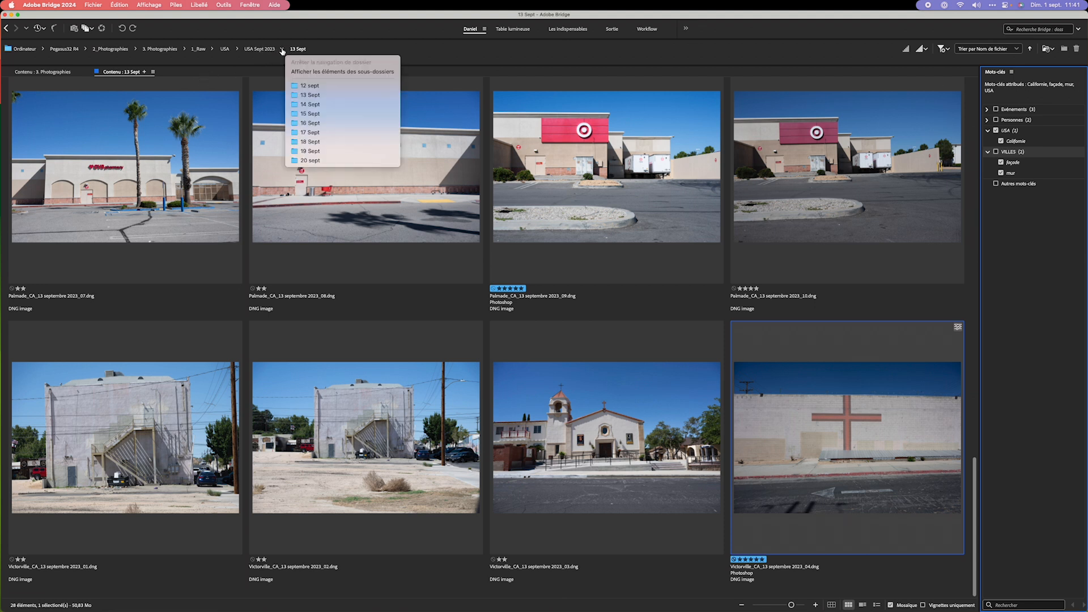
click(317, 114)
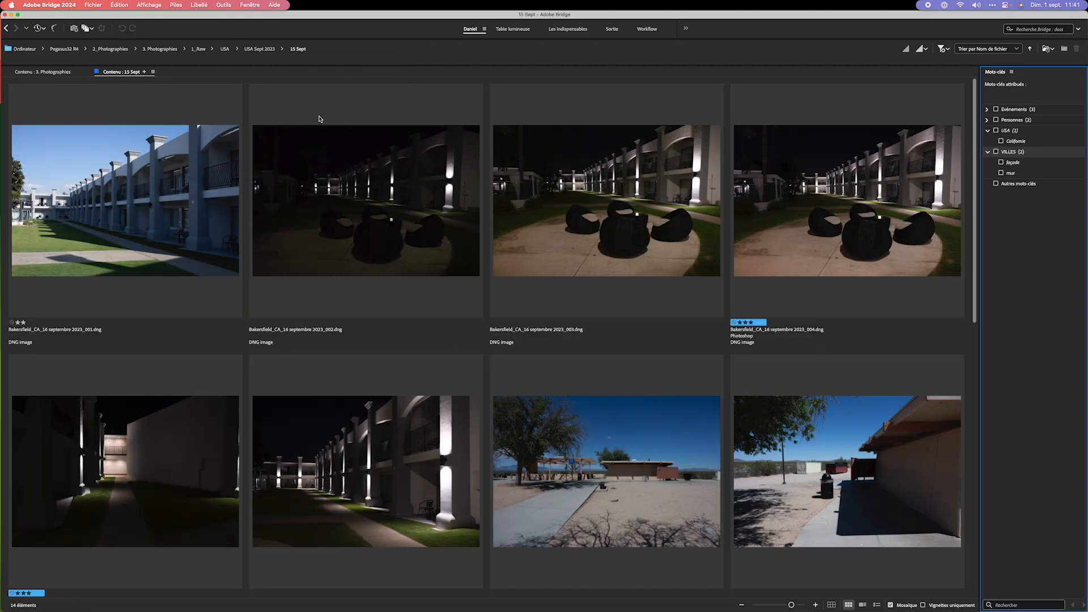
scroll(528, 300, down, 3)
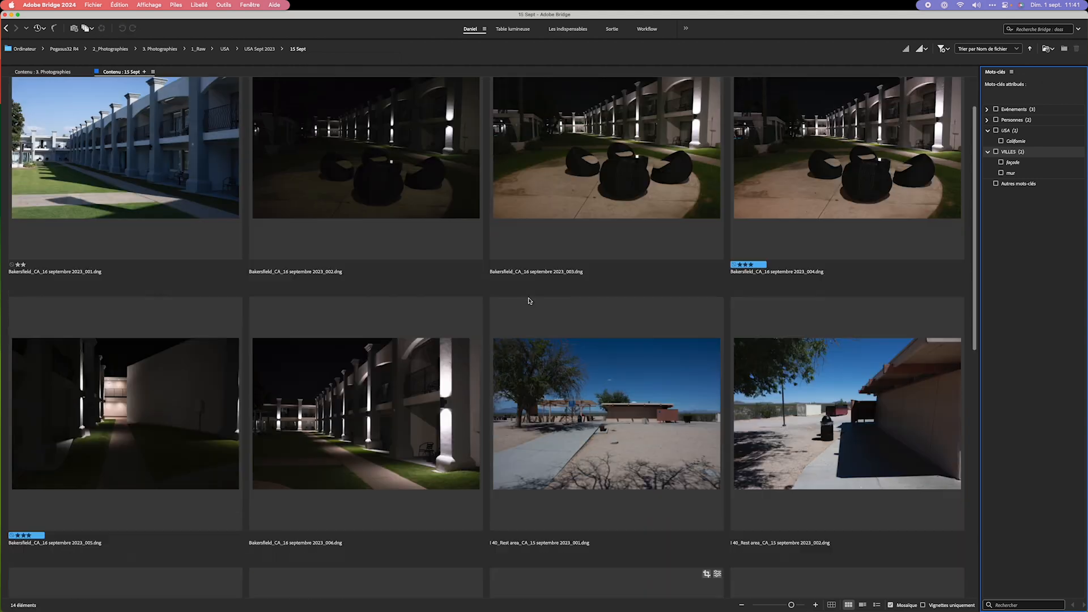
scroll(528, 300, down, 1)
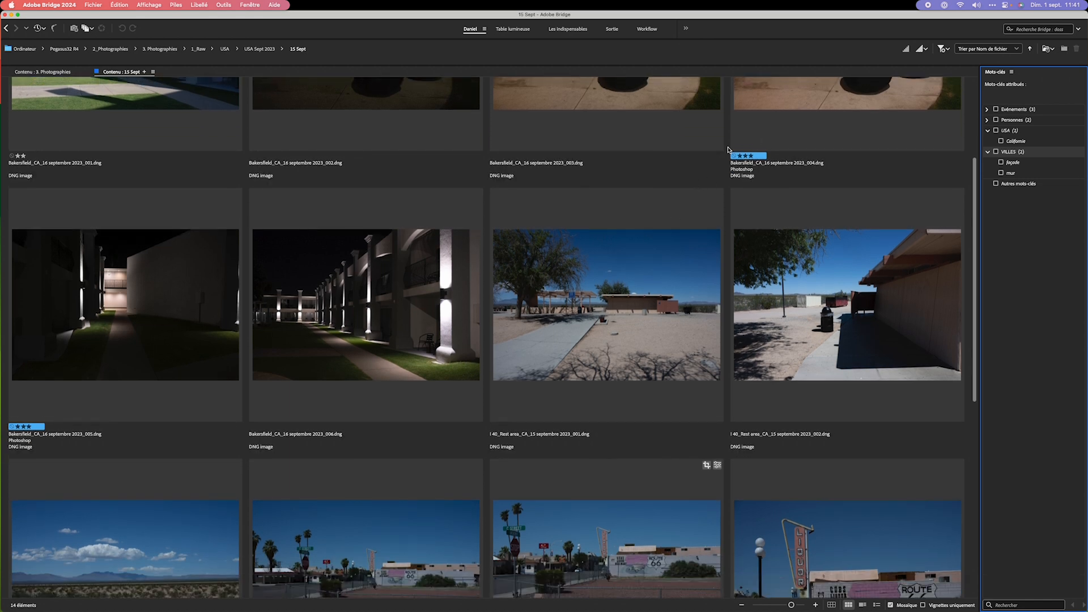
scroll(532, 390, down, 1)
scroll(532, 391, down, 8)
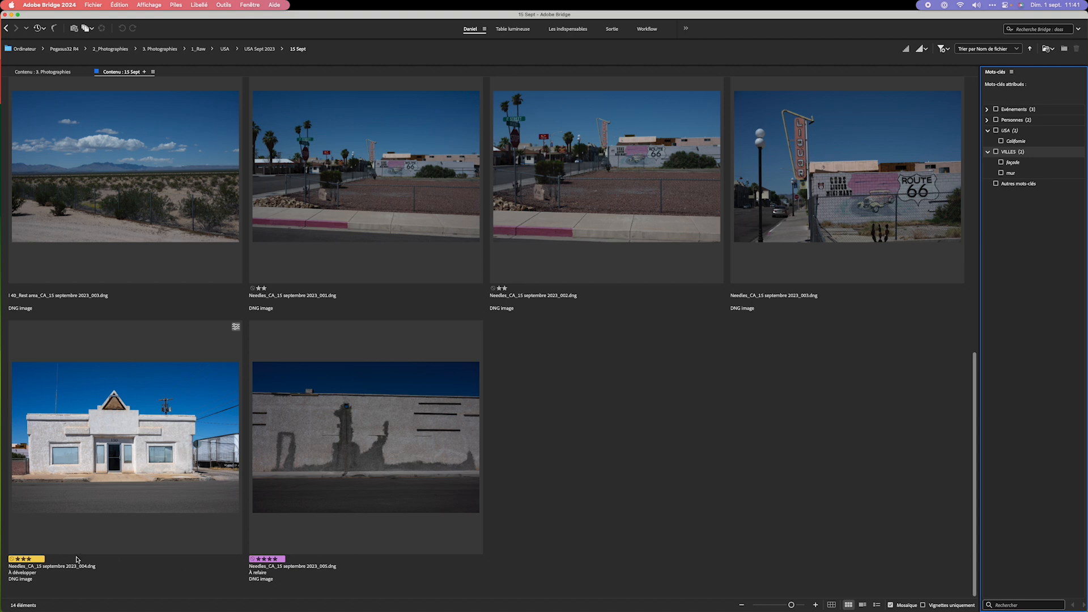
scroll(323, 413, up, 10)
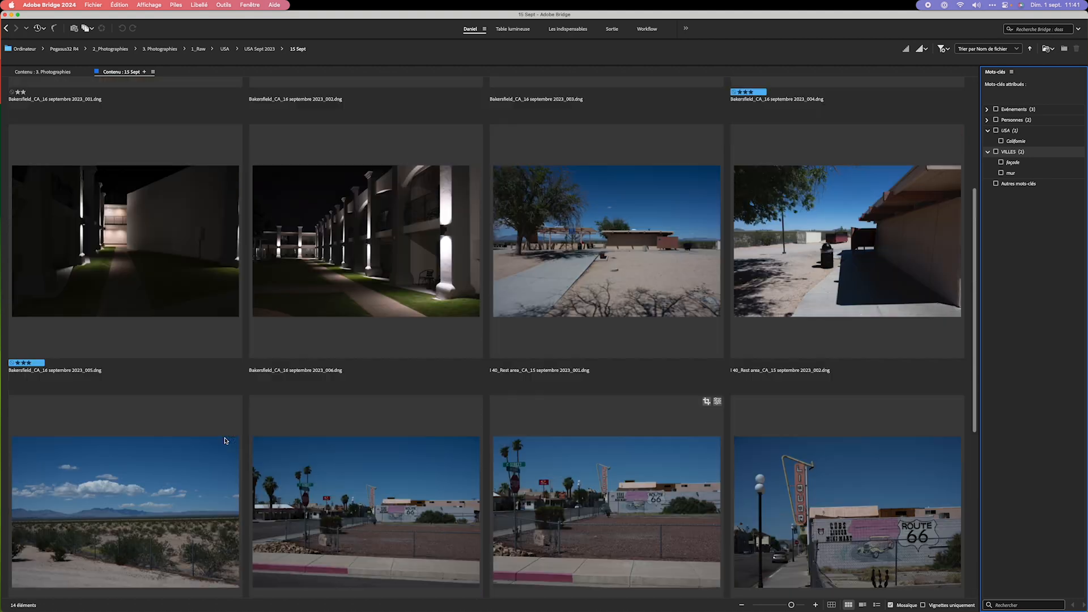
scroll(224, 441, up, 2)
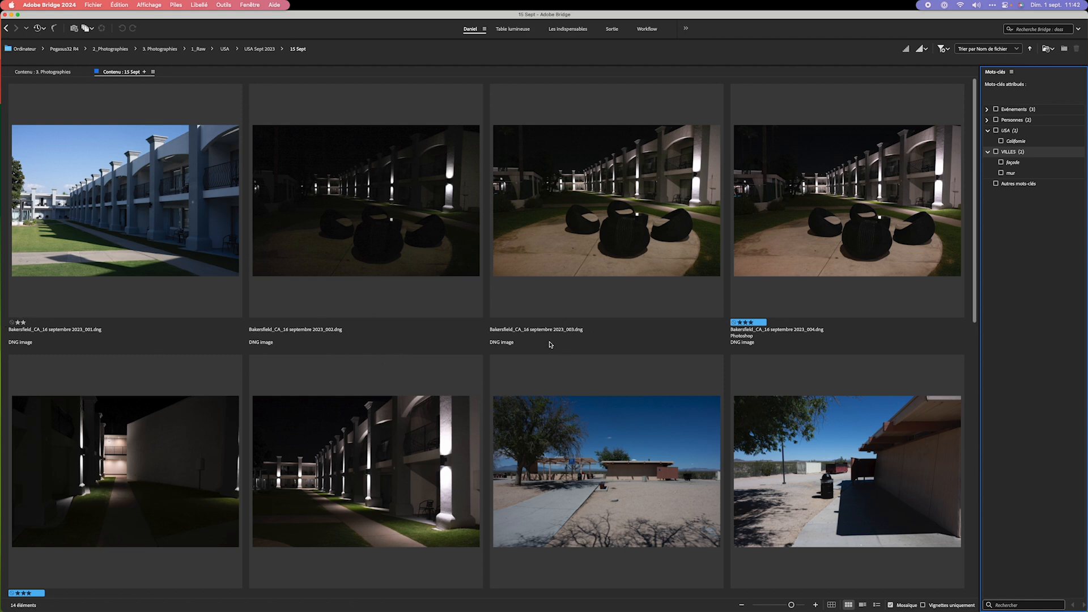
Step: Return to Lightroom Classic and save the metadata of all photos in the 15 Sept folder to their files
key(super+Tab)
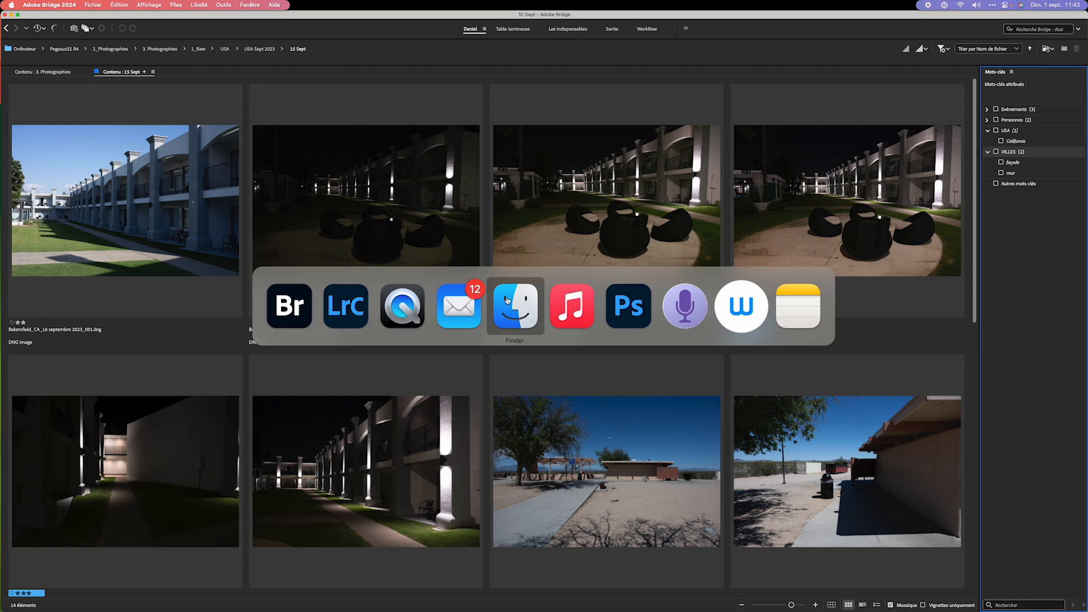
click(338, 310)
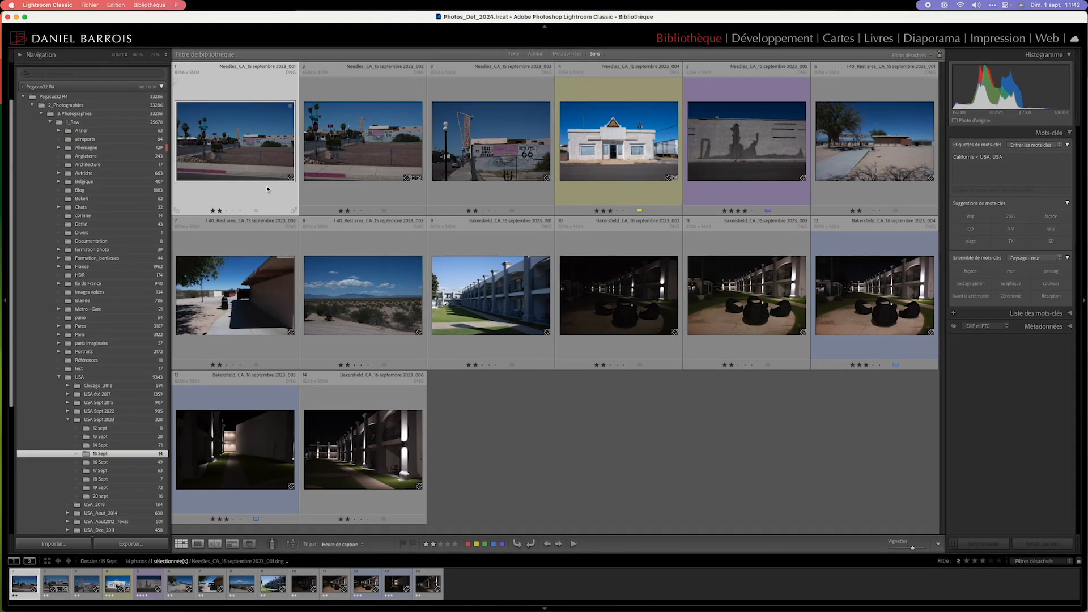
key(super+a)
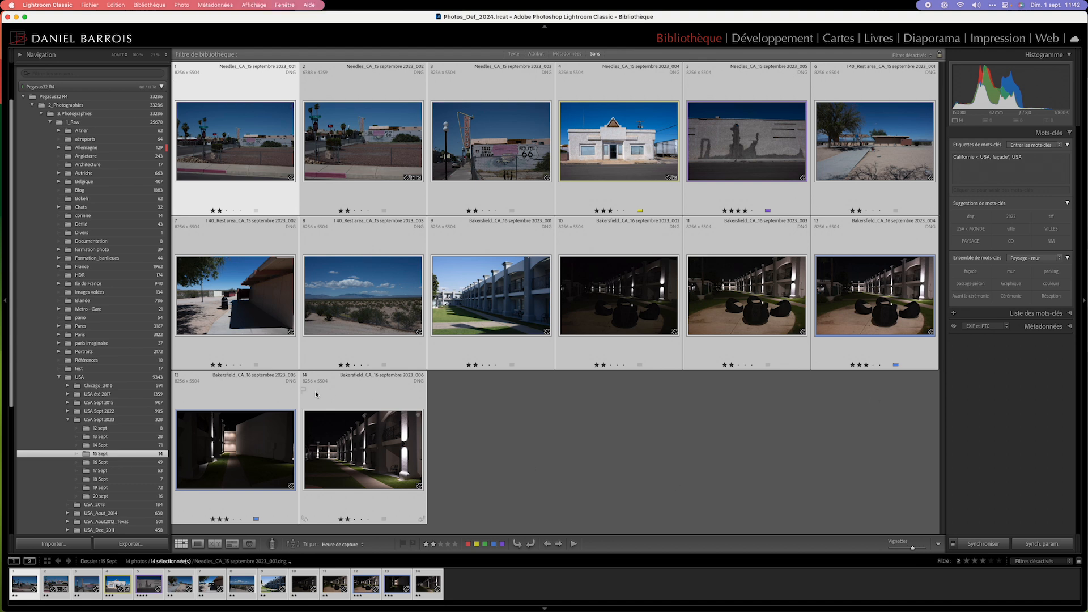
key(super+s)
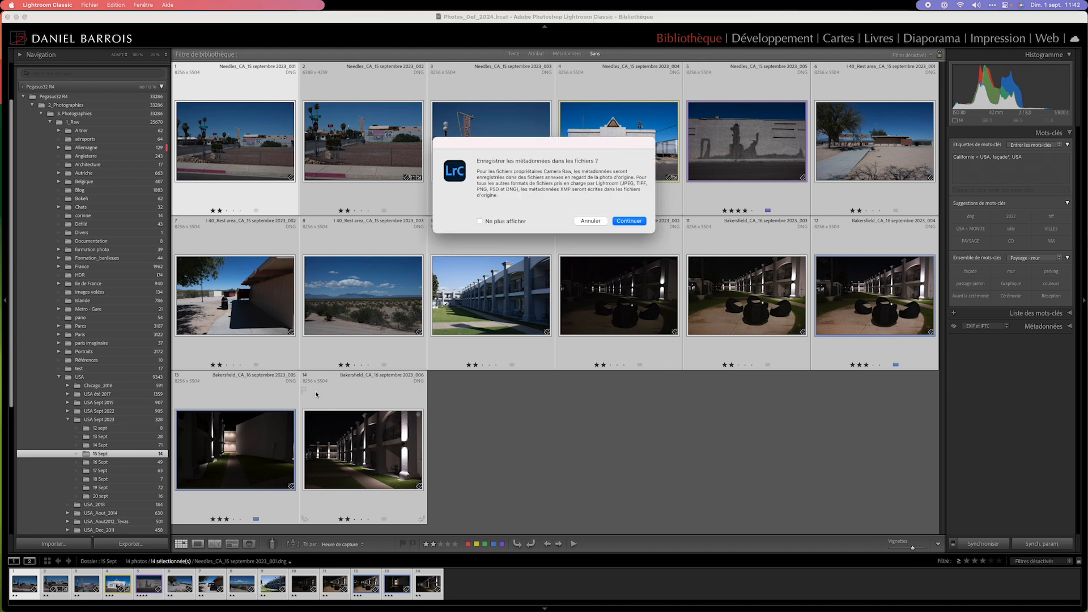
click(629, 221)
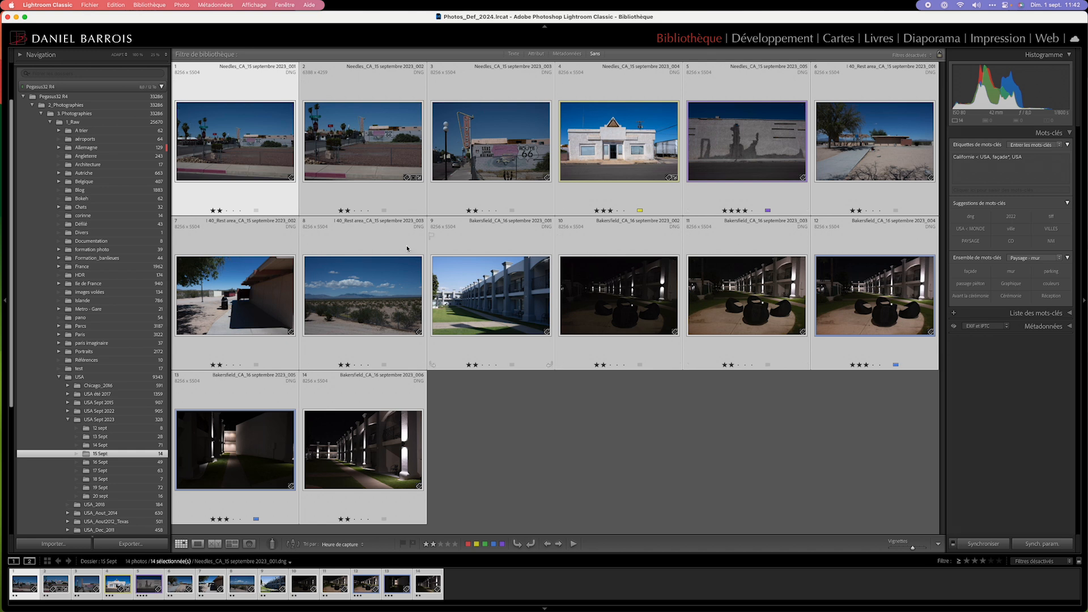
Step: Switch to Adobe Bridge and check the star ratings throughout the 15 Sept folder
key(super+Tab)
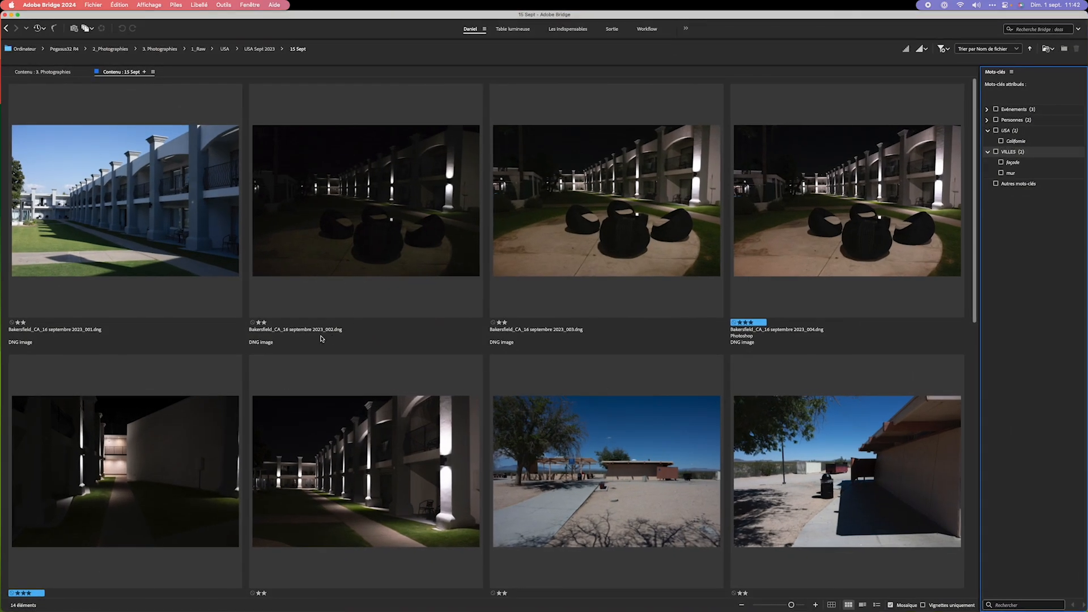
scroll(628, 376, down, 3)
scroll(628, 377, down, 3)
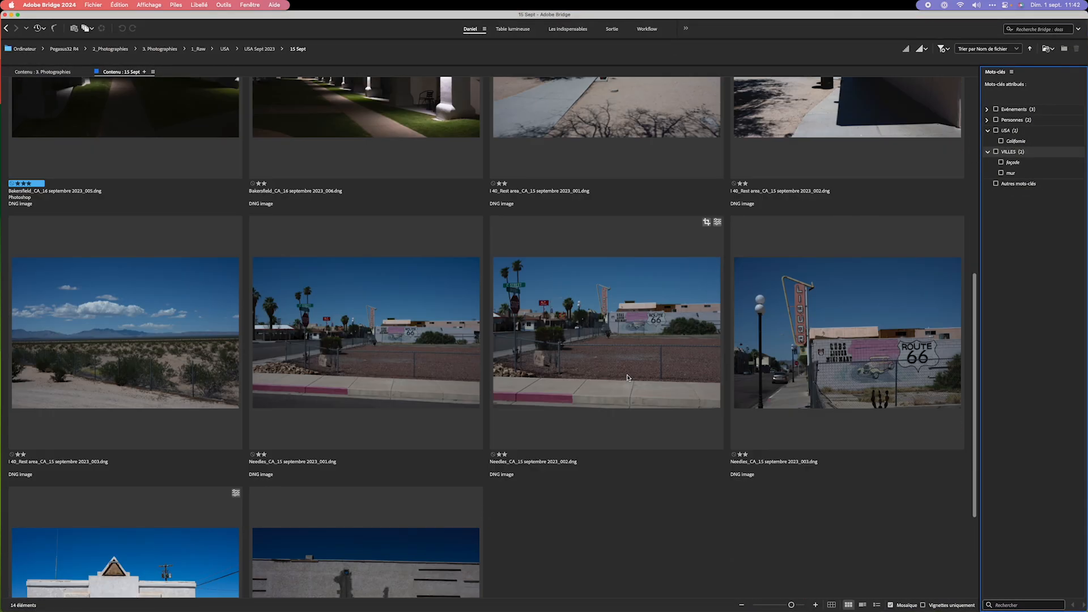
scroll(628, 378, up, 5)
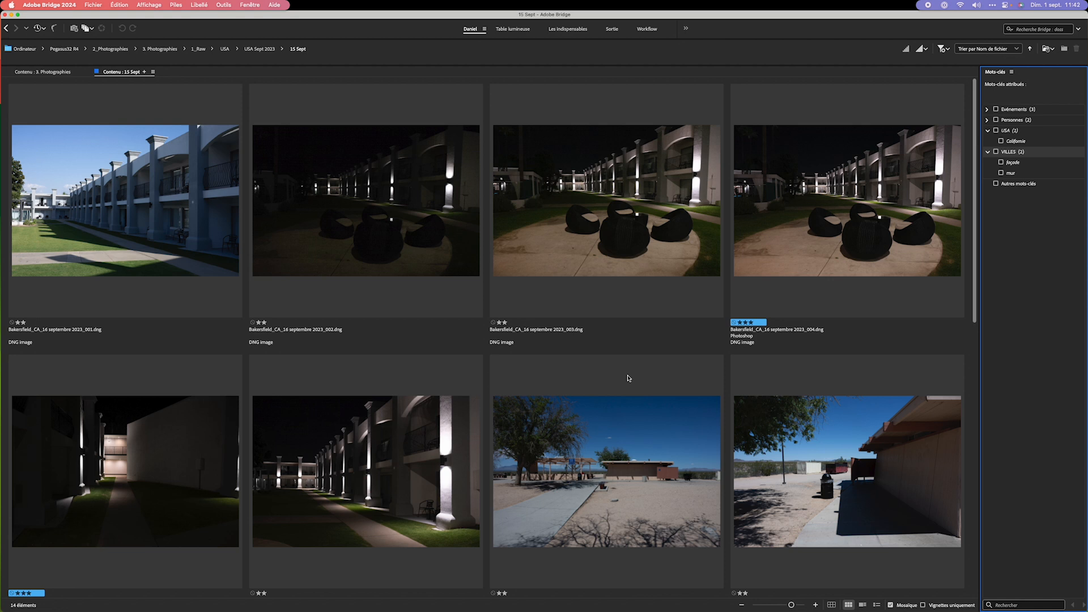
Step: Preview Bakersfield_CA_16 septembre 2023_003.dng full screen, then close the preview and switch back to Lightroom Classic
click(586, 250)
key(space)
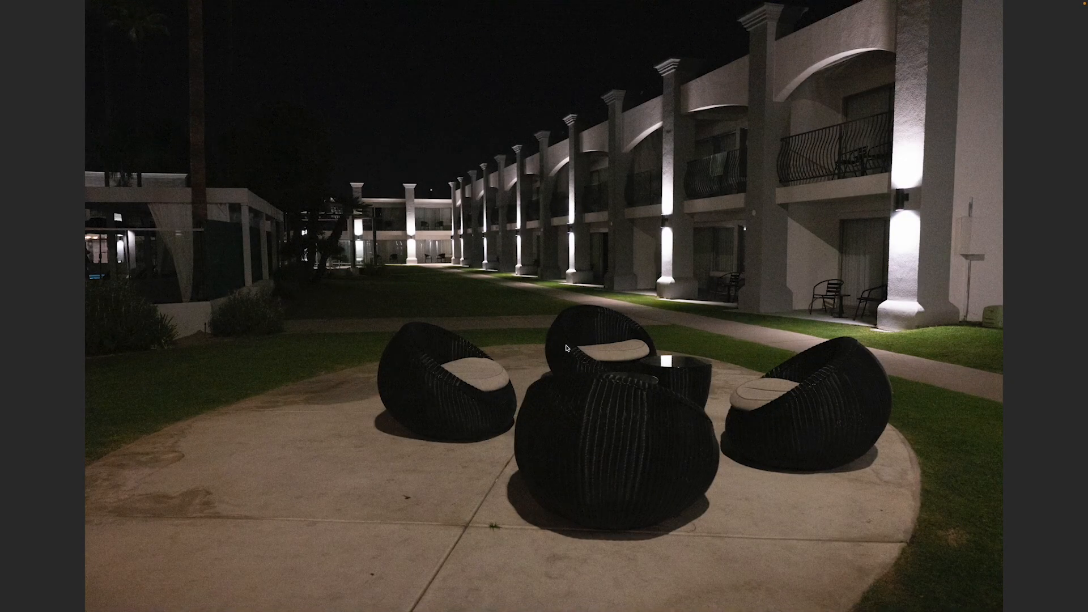
key(space)
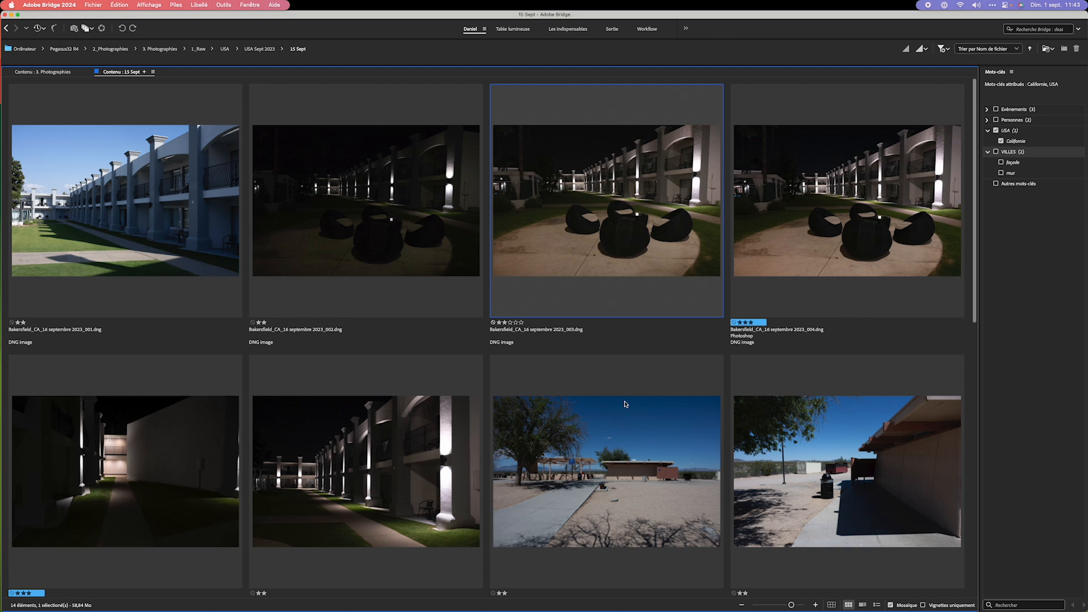
key(super+Tab)
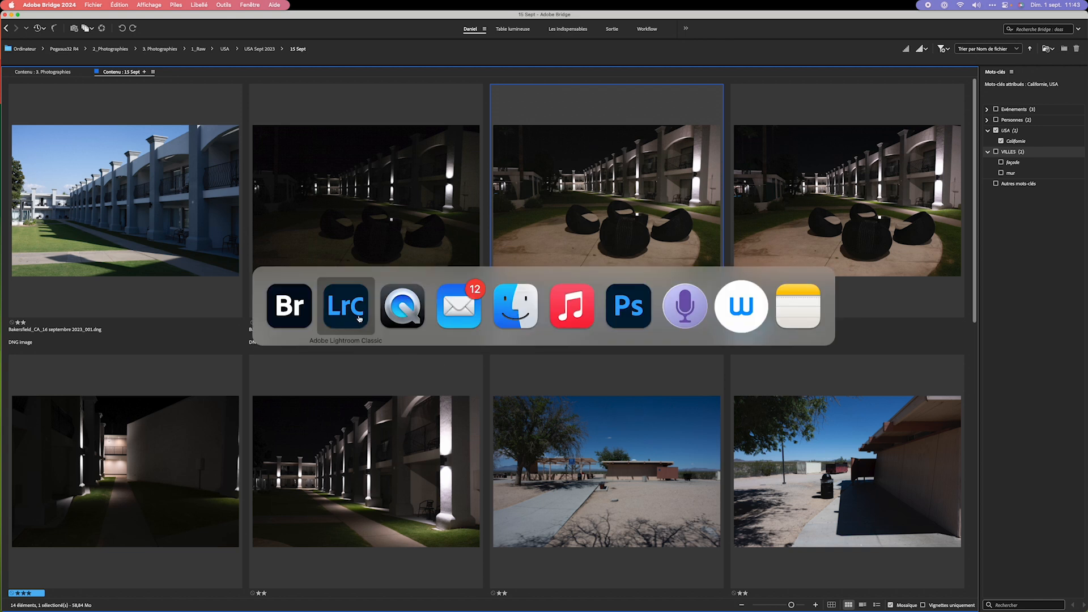